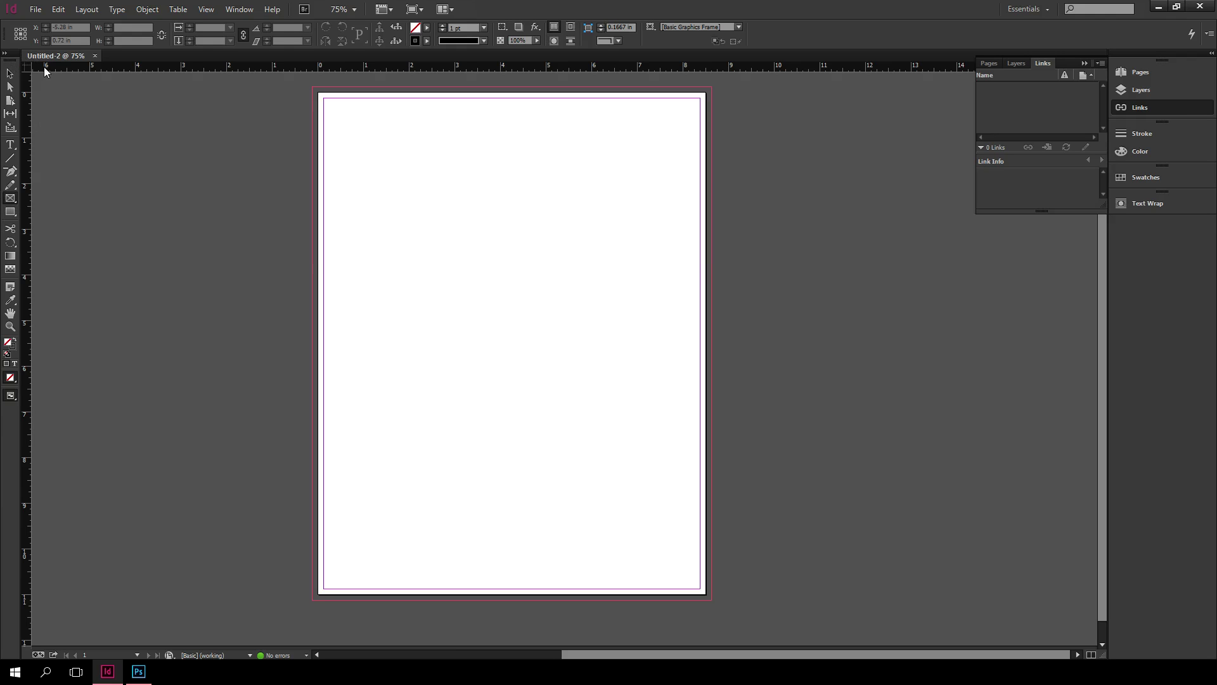
Float the Tools panel beside the page and select the Rectangle Frame Tool.
drag(7, 61, 136, 82)
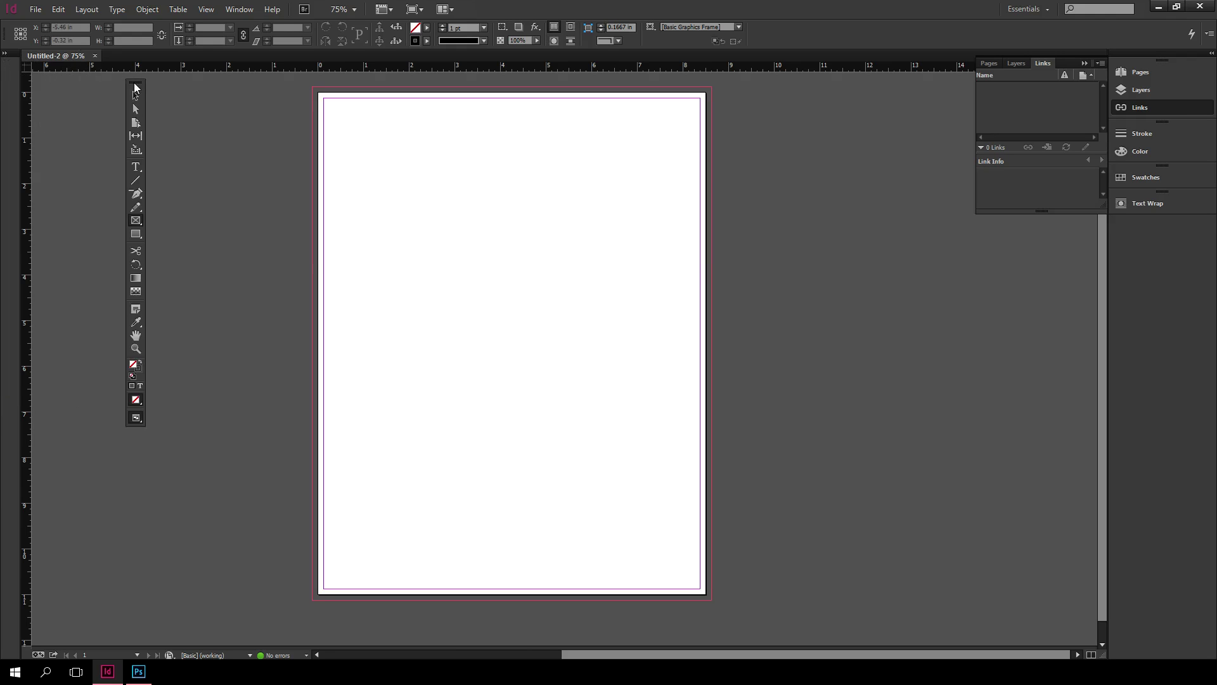
click(136, 219)
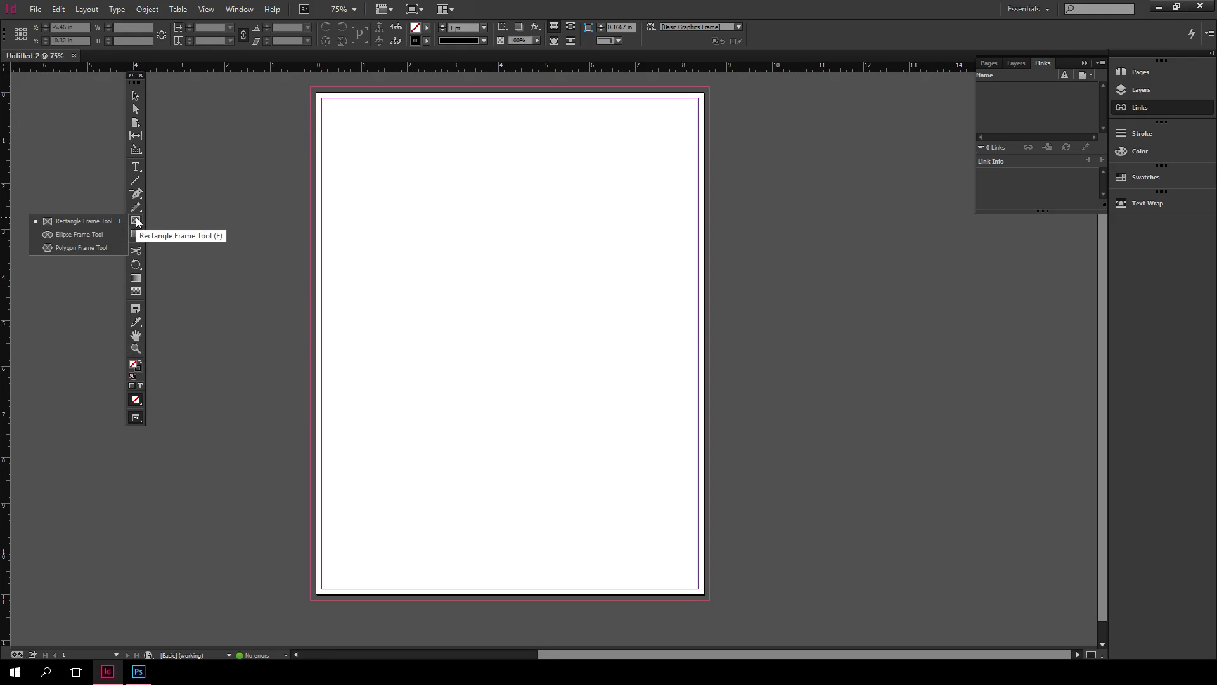
click(85, 221)
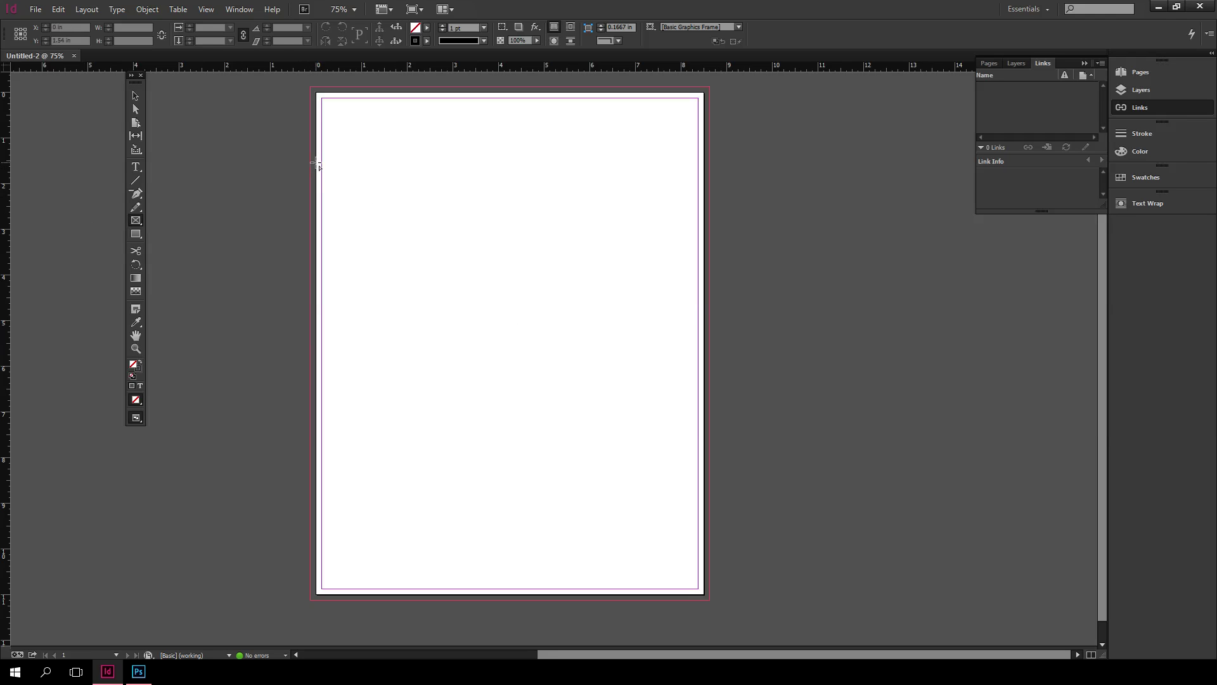
Draw a rectangle frame from the page's top-left corner and size it to 8.5 × 2.26 in.
drag(316, 162, 698, 267)
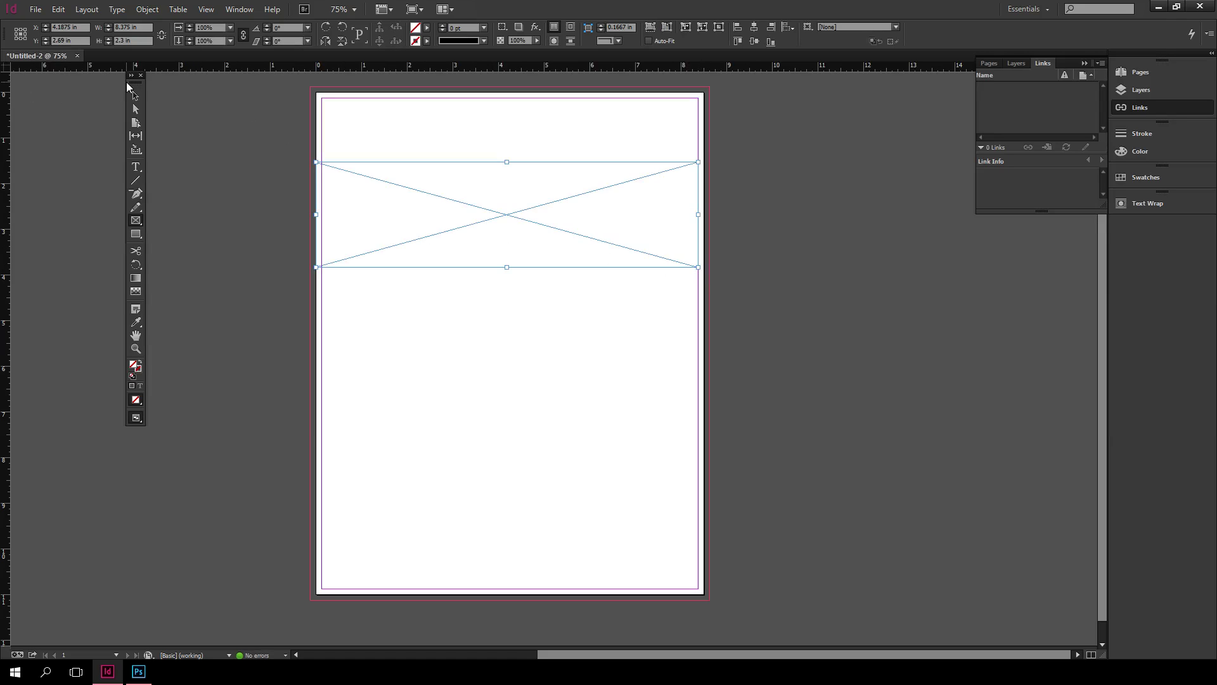
drag(129, 83, 38, 90)
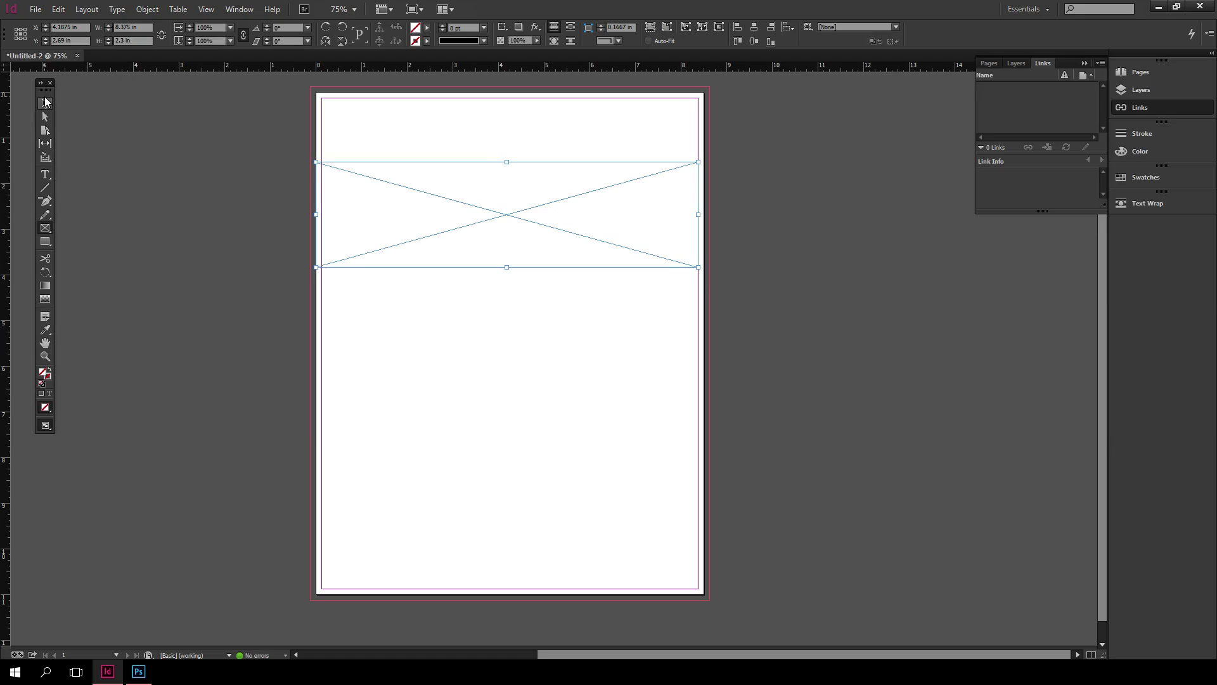
click(45, 102)
drag(696, 267, 703, 266)
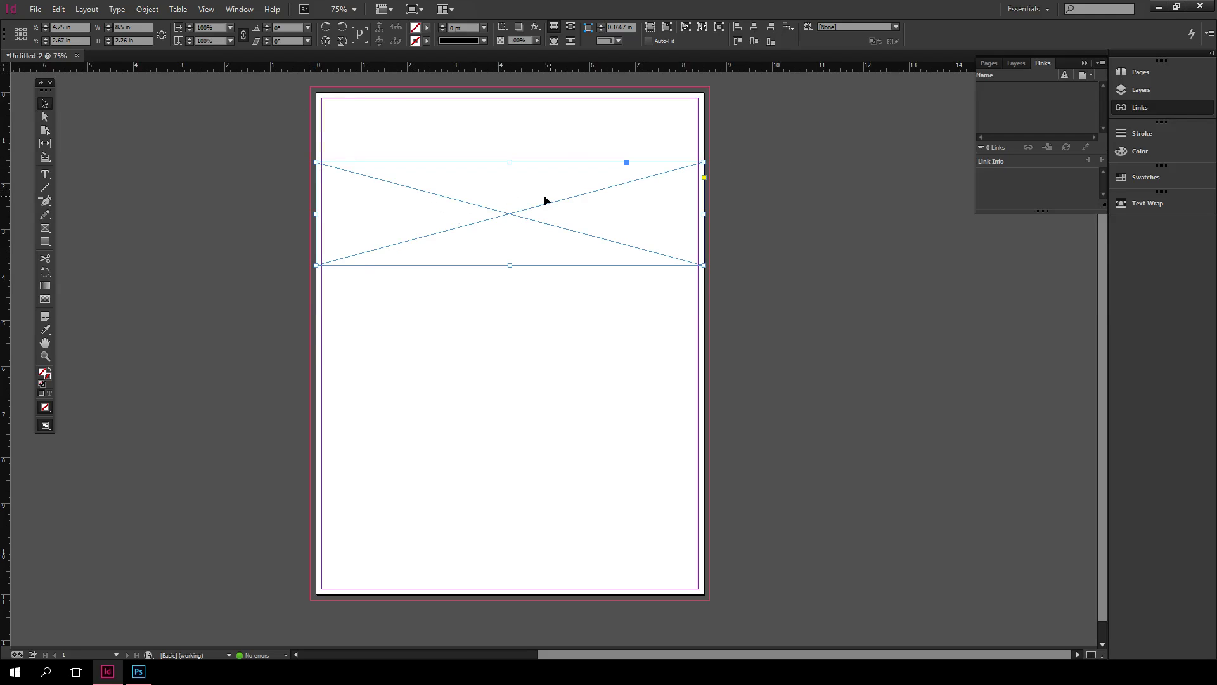
Select the empty frame and place Paris_01 from the Desktop into it.
click(562, 133)
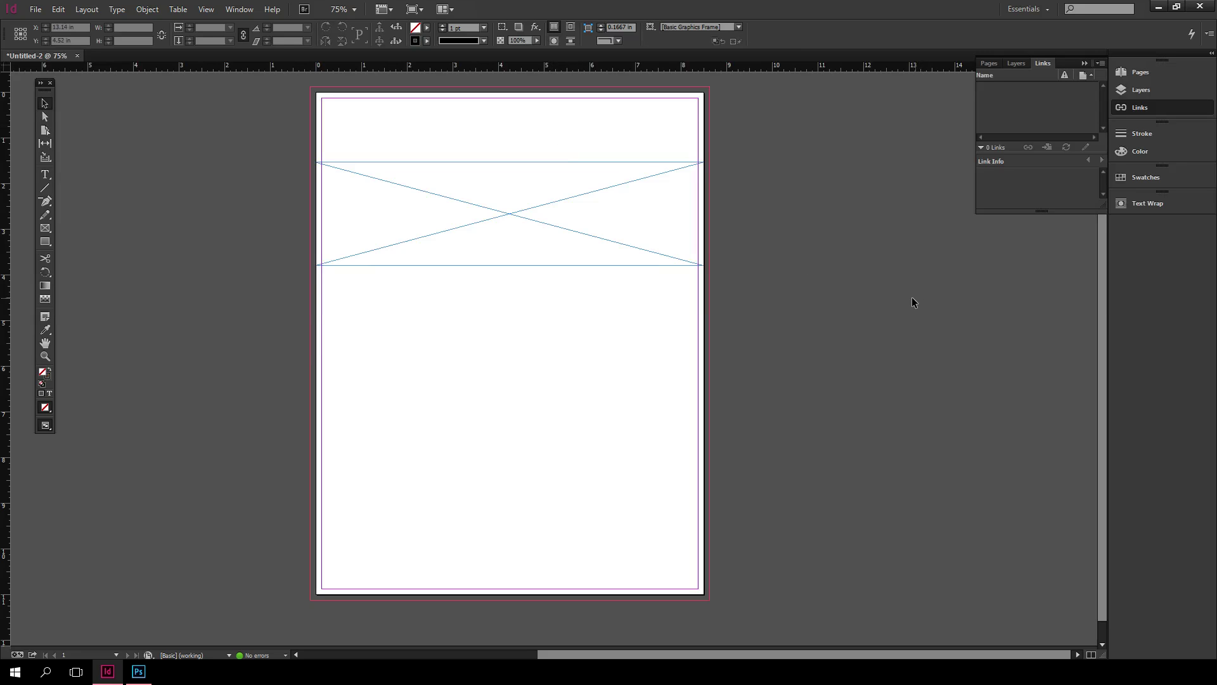
click(547, 204)
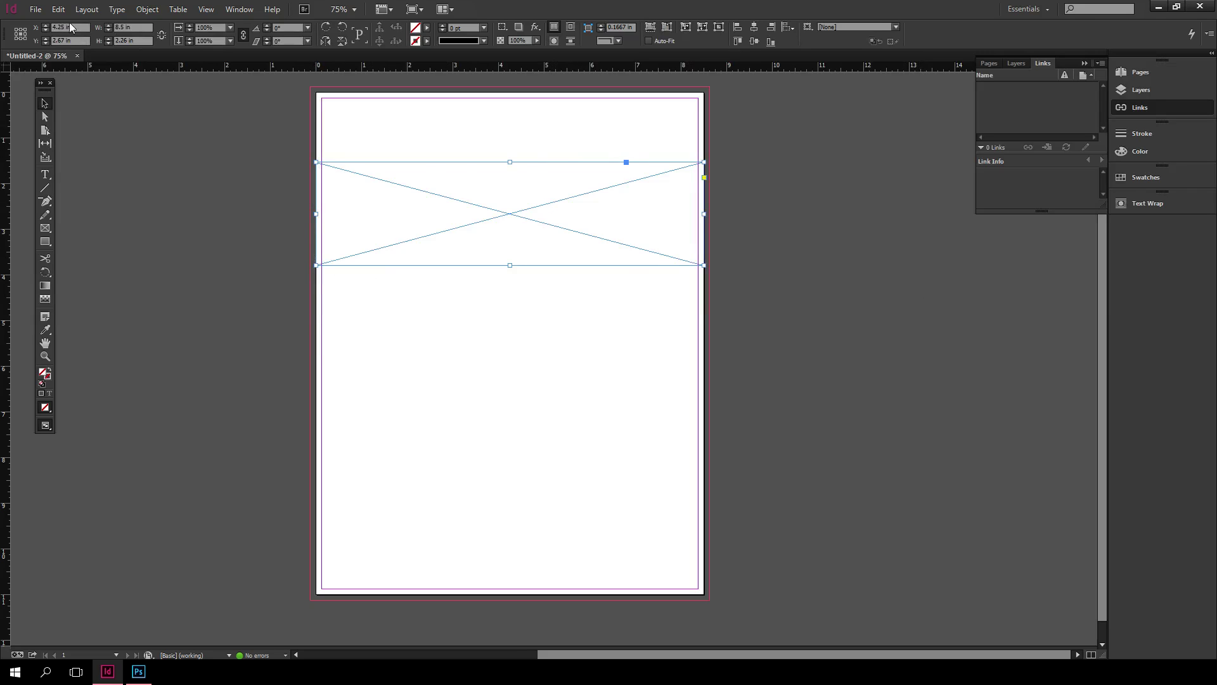
click(35, 9)
click(77, 200)
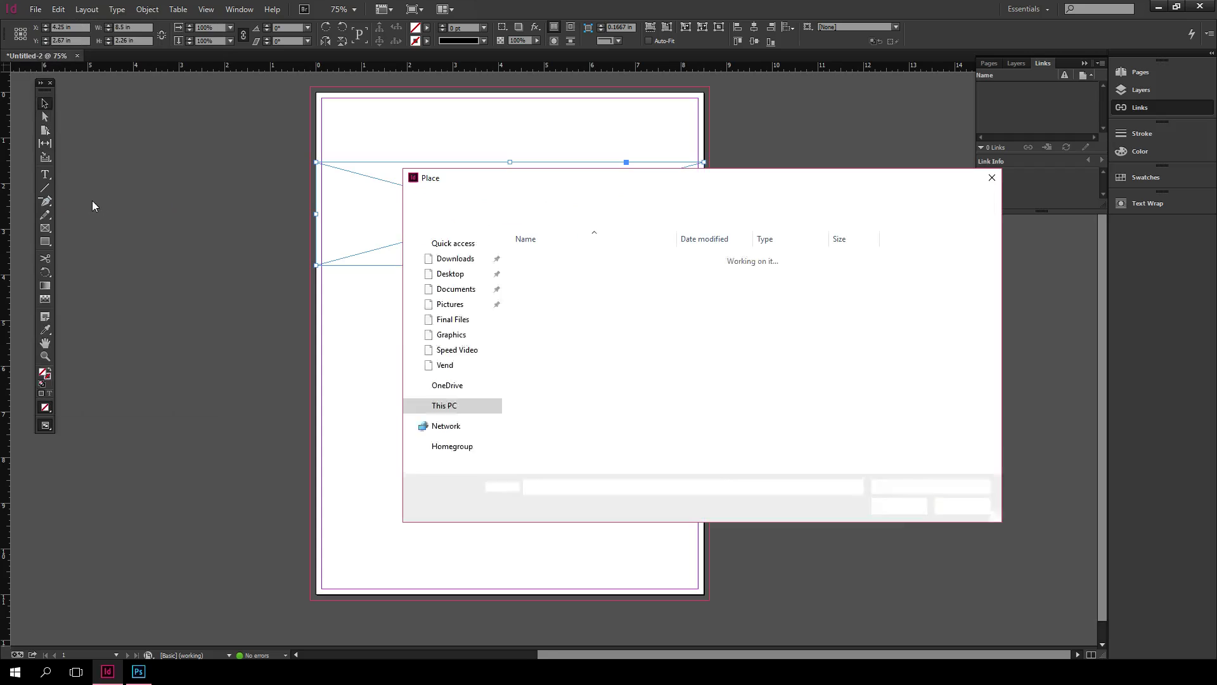
click(456, 309)
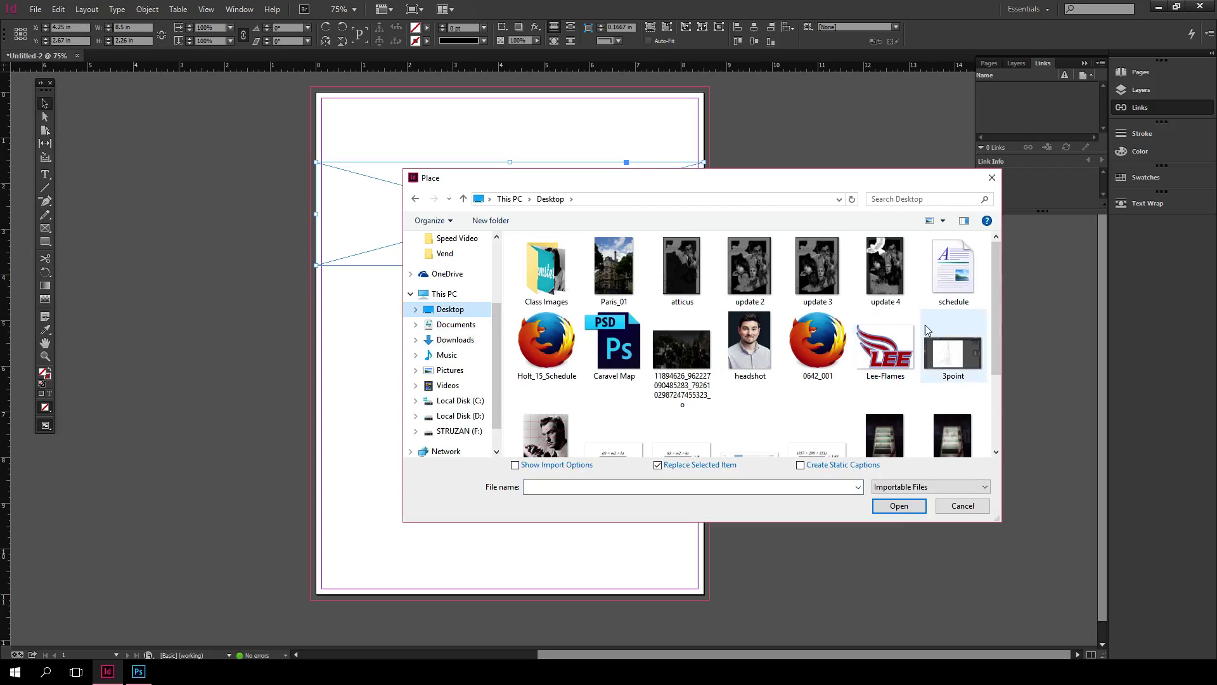
scroll(993, 286, down, 2)
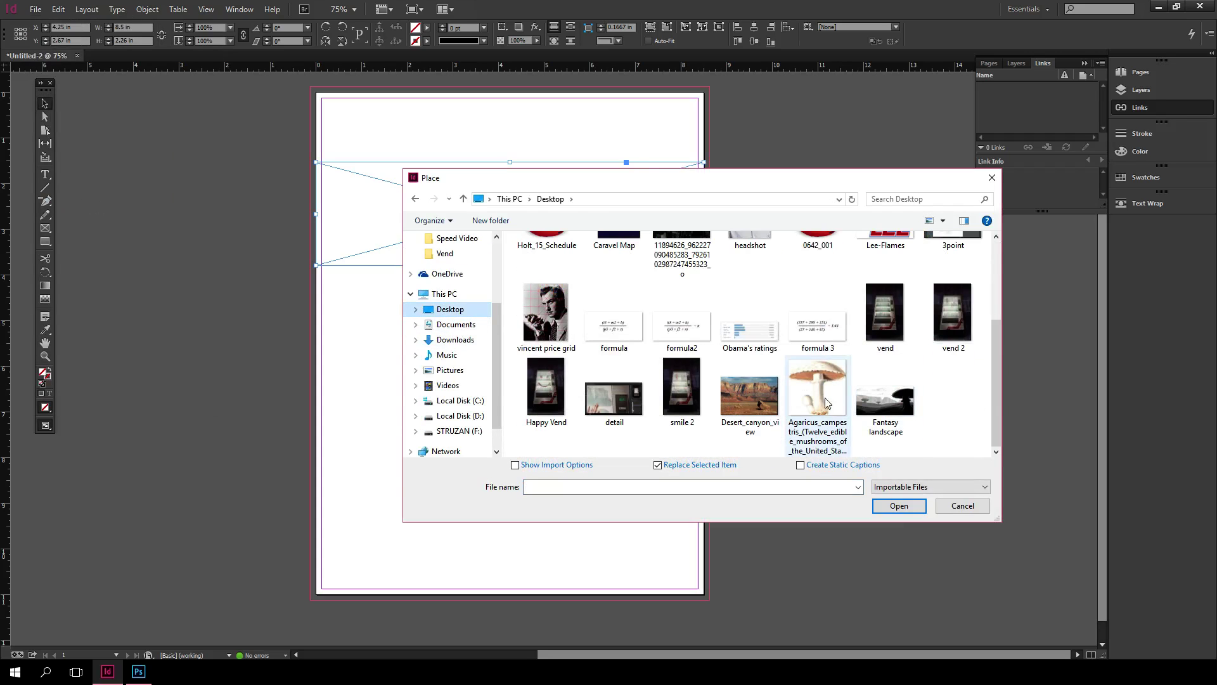
drag(995, 400, 993, 324)
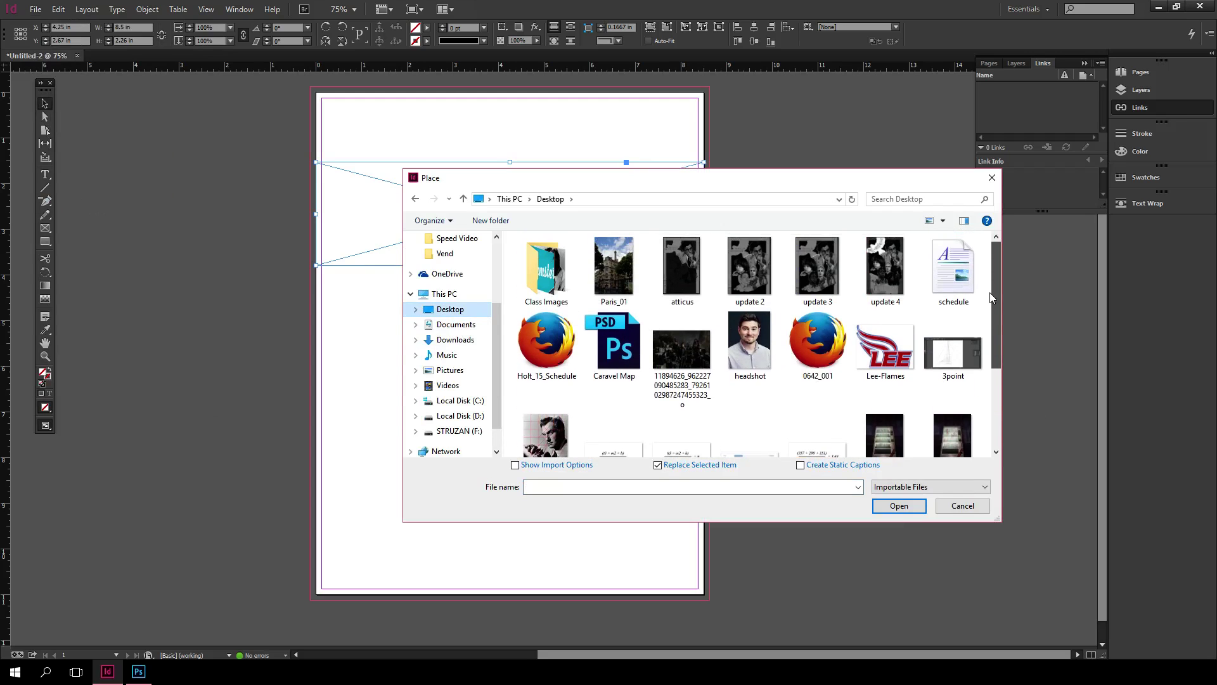
click(613, 264)
click(897, 506)
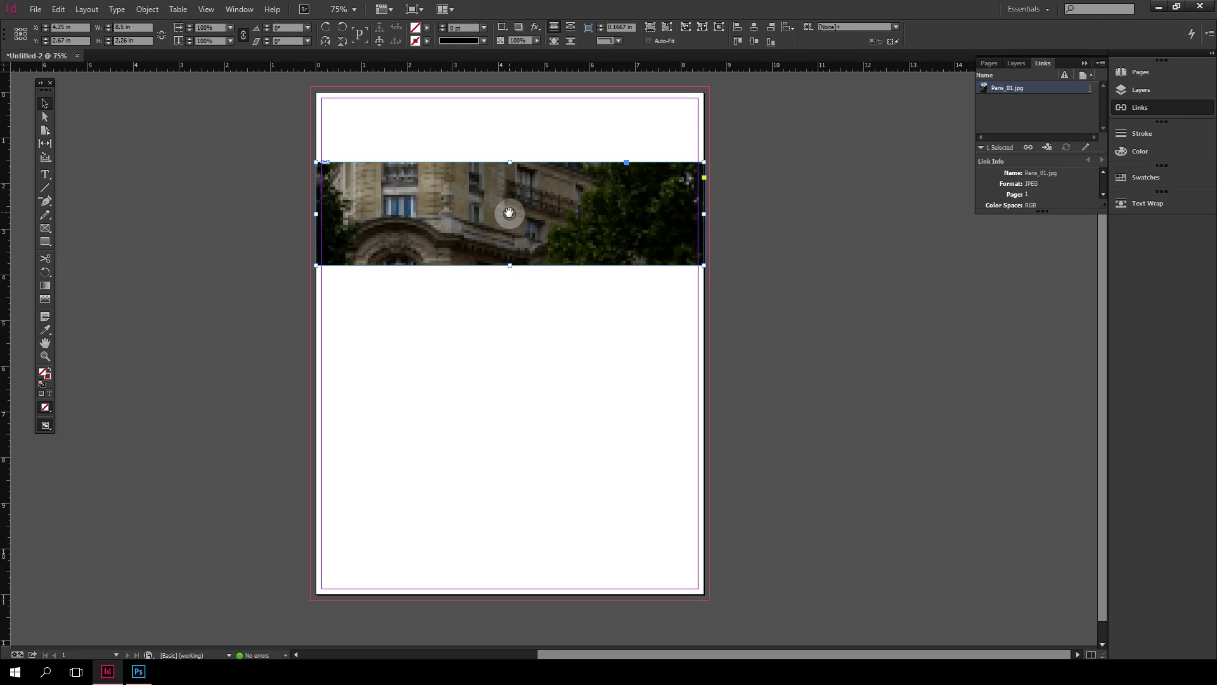
Drag the photo within its frame until the Eiffel Tower's upper section and sky show.
drag(509, 212, 605, 240)
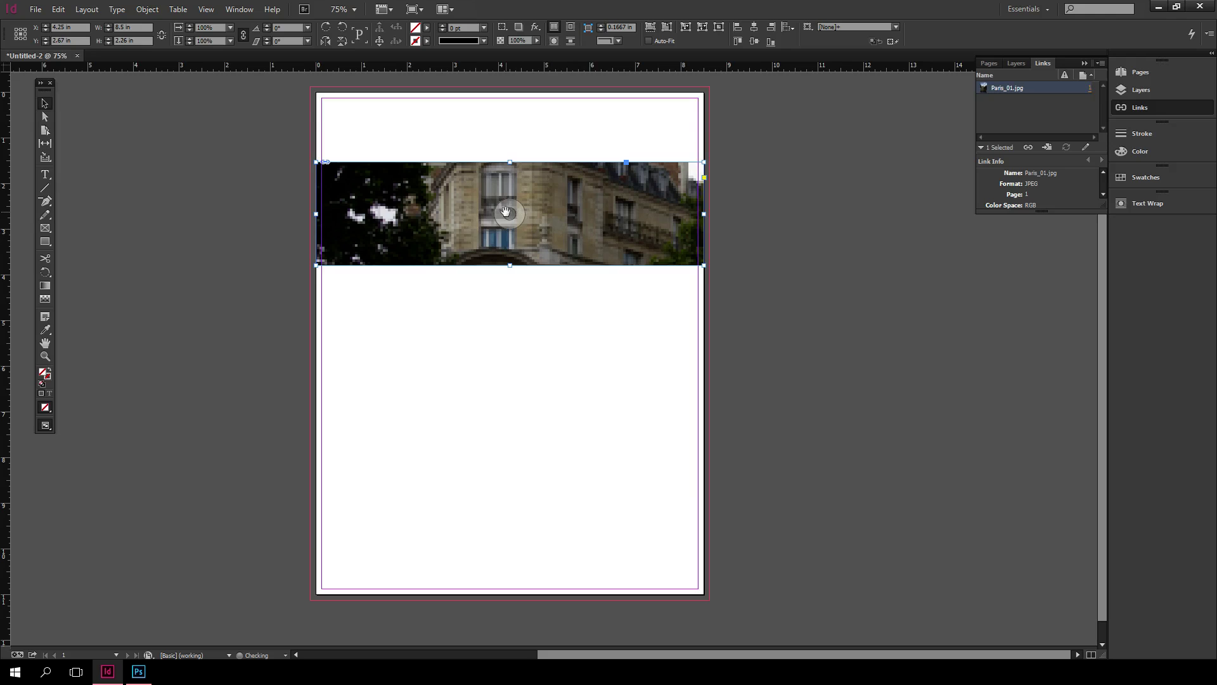
drag(506, 211, 530, 269)
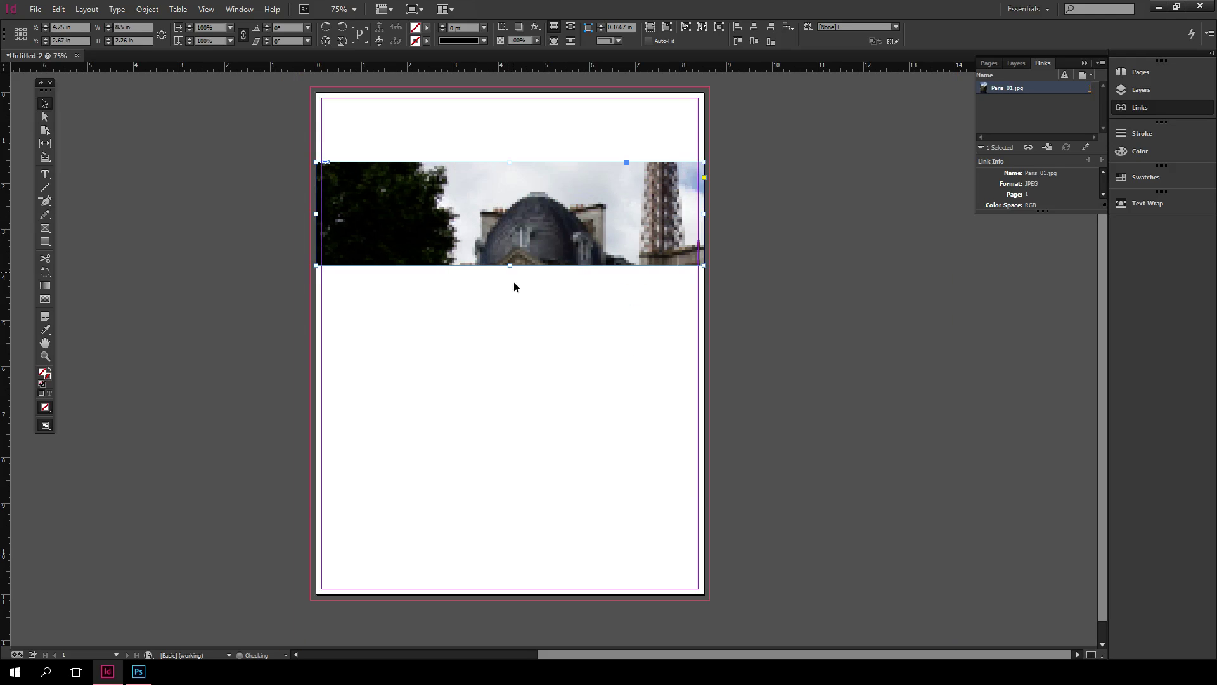
drag(510, 215, 509, 270)
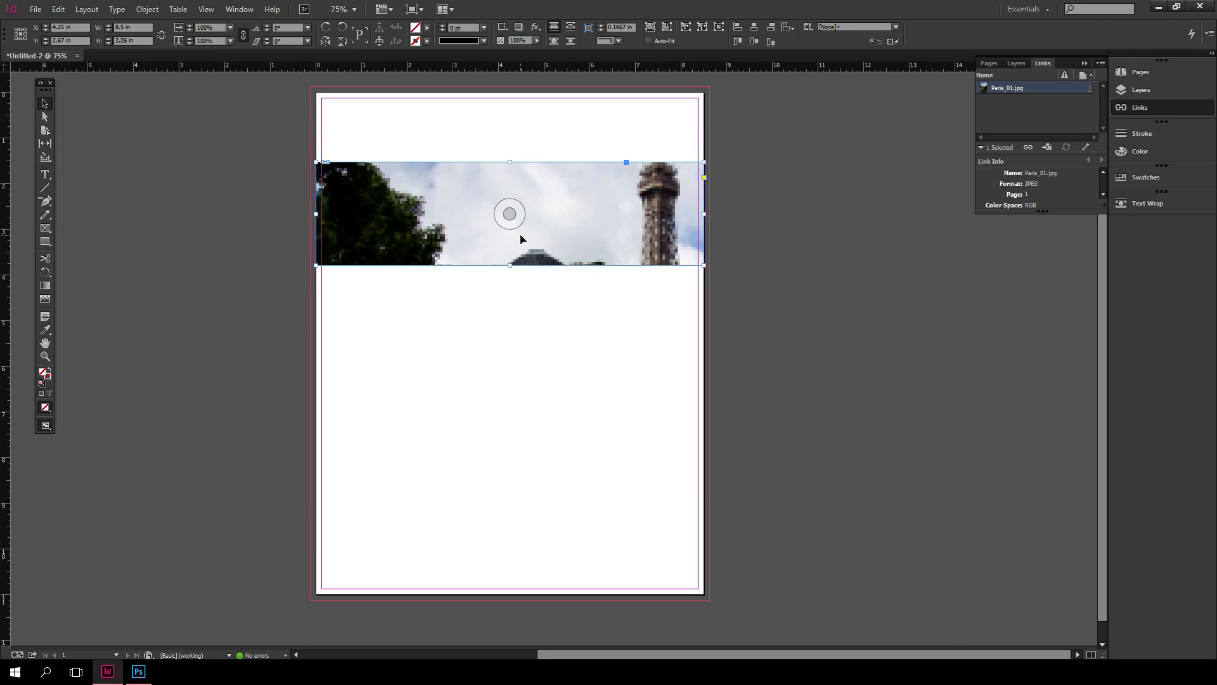
drag(507, 212, 473, 250)
drag(508, 214, 462, 250)
drag(509, 214, 557, 248)
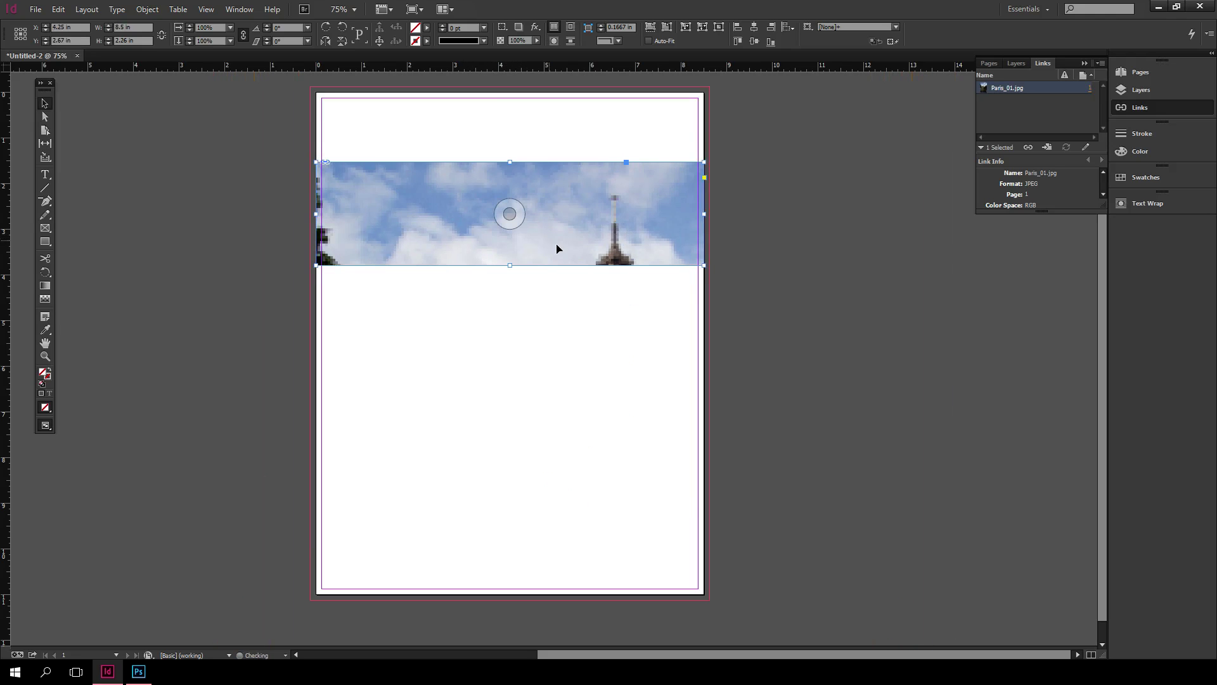
drag(509, 213, 463, 191)
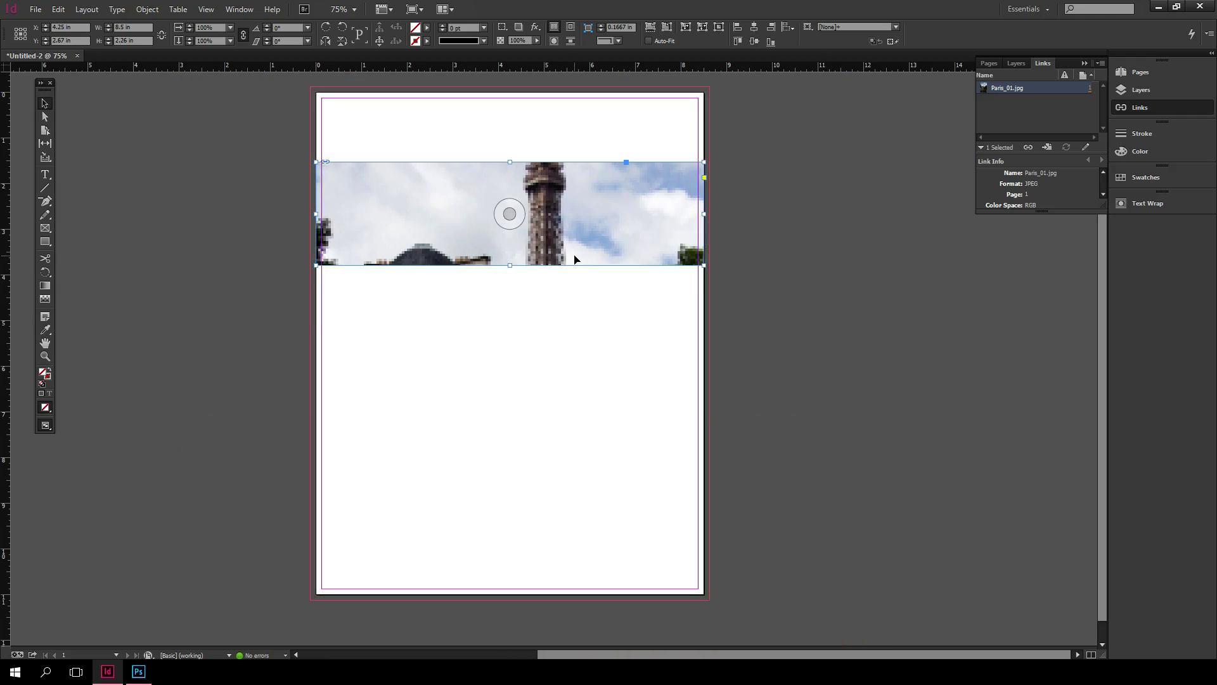
Select the photo itself, scale it to 8.5 in wide, and centre it in the frame.
double_click(620, 190)
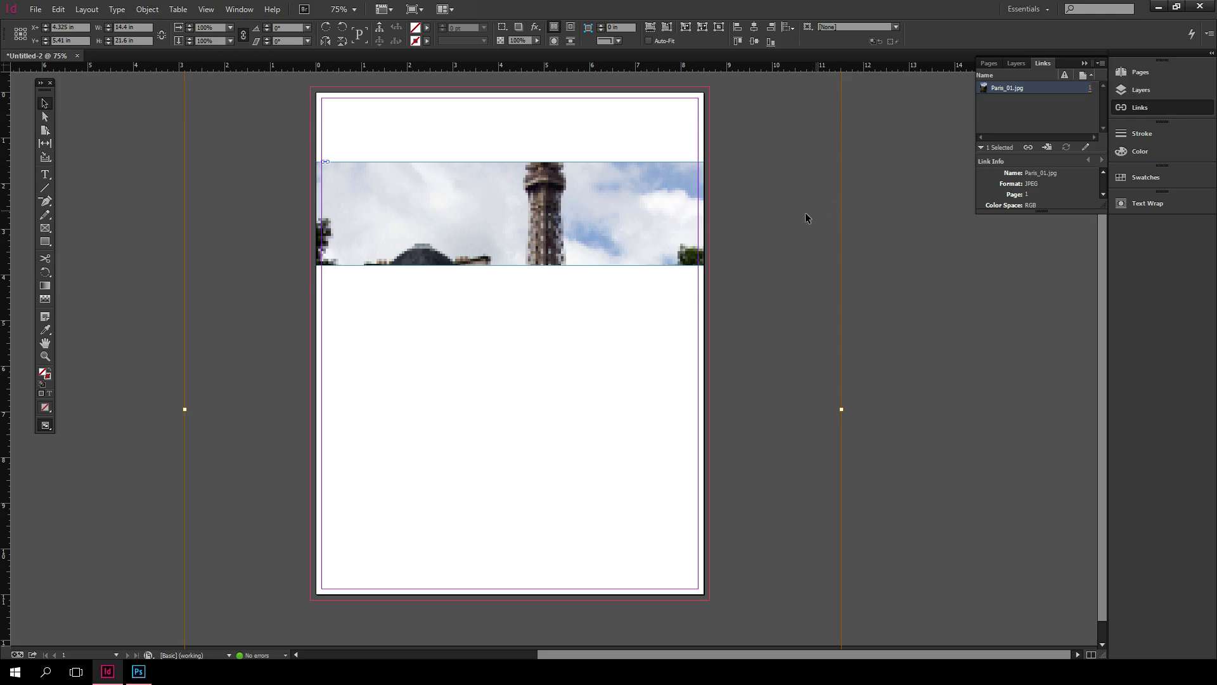
key(ctrl+minus)
key(ctrl+minus)
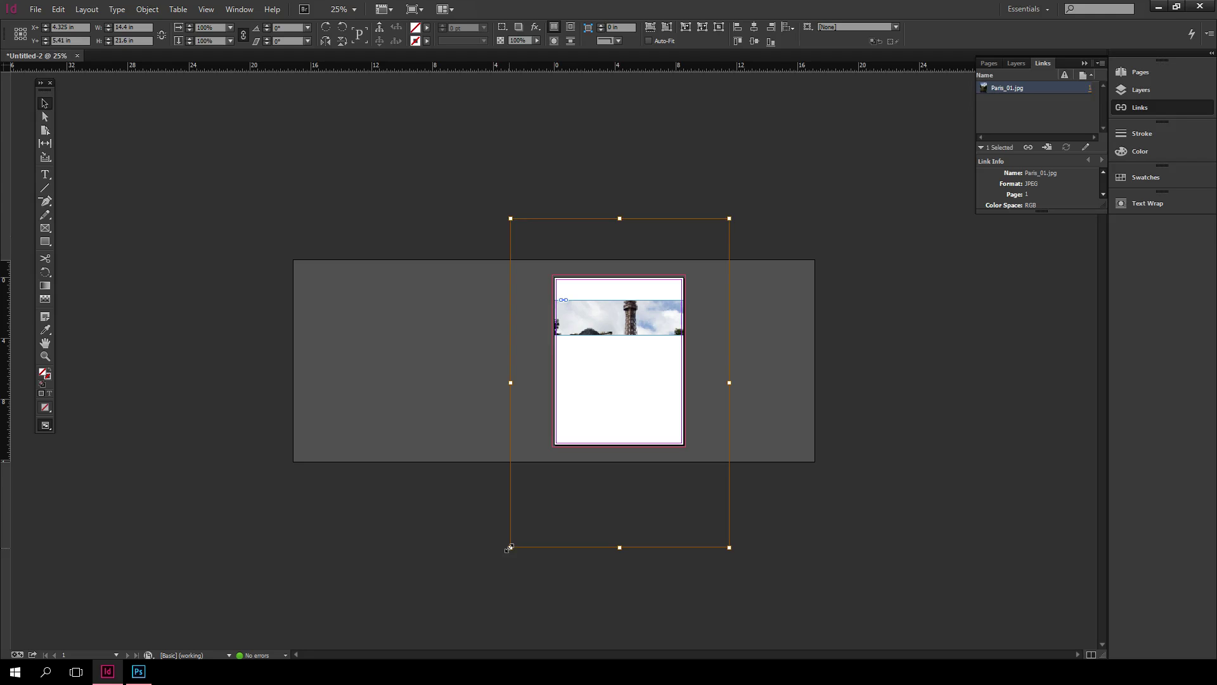
drag(509, 547, 624, 378)
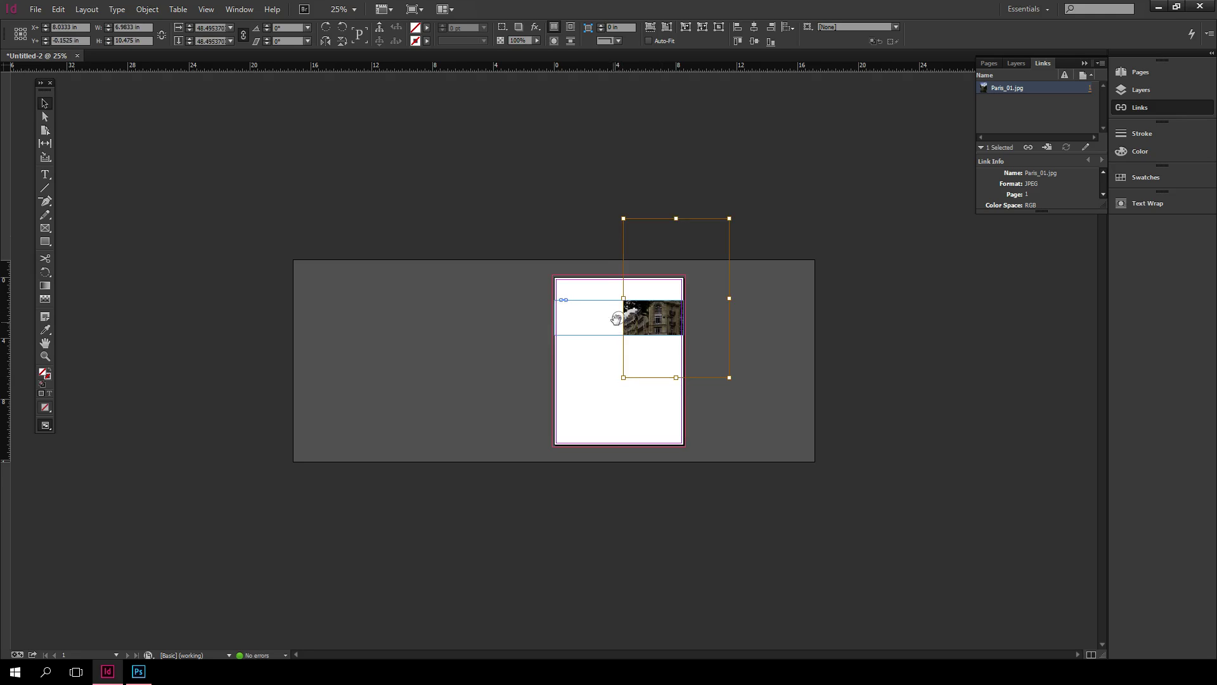
drag(618, 320, 550, 343)
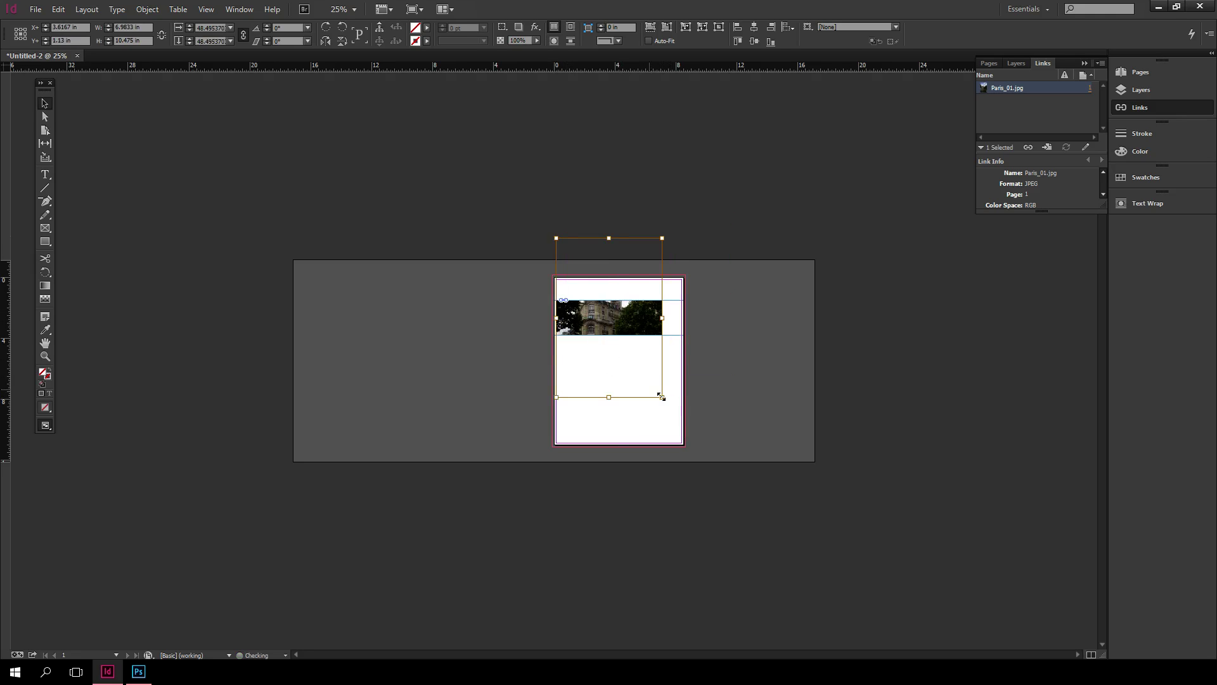
drag(662, 397, 685, 413)
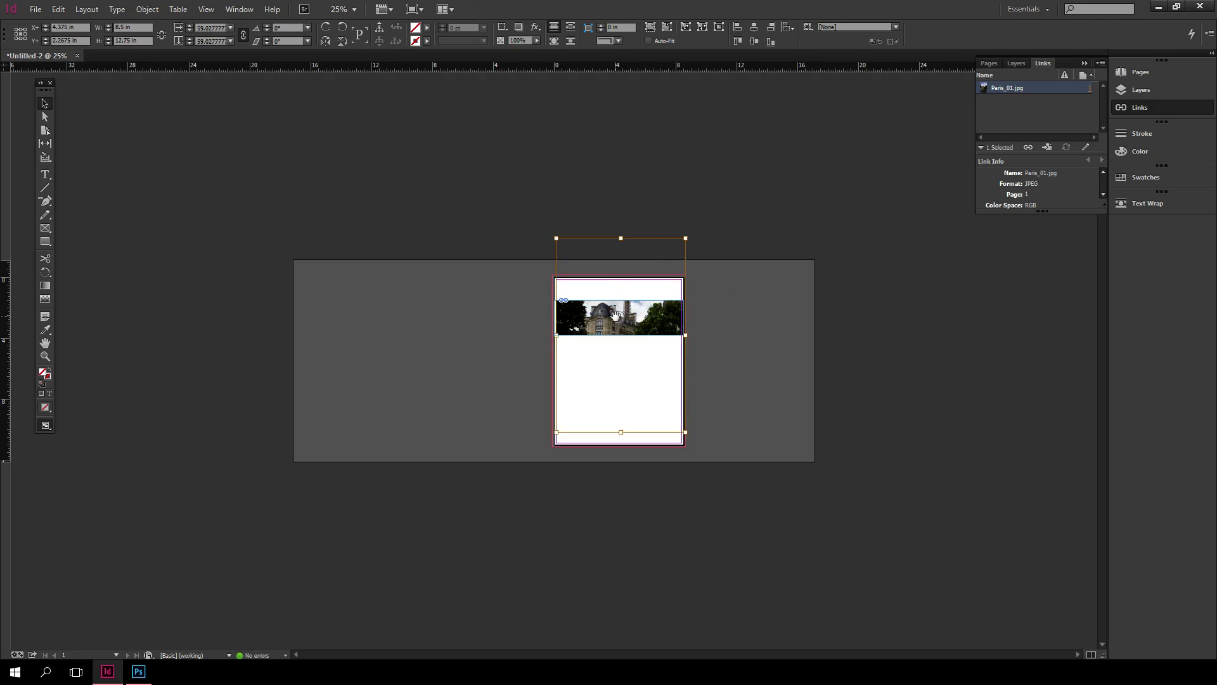
mouse_move(617, 318)
mouse_down()
mouse_move(619, 330)
mouse_move(619, 315)
mouse_up()
drag(626, 315, 619, 316)
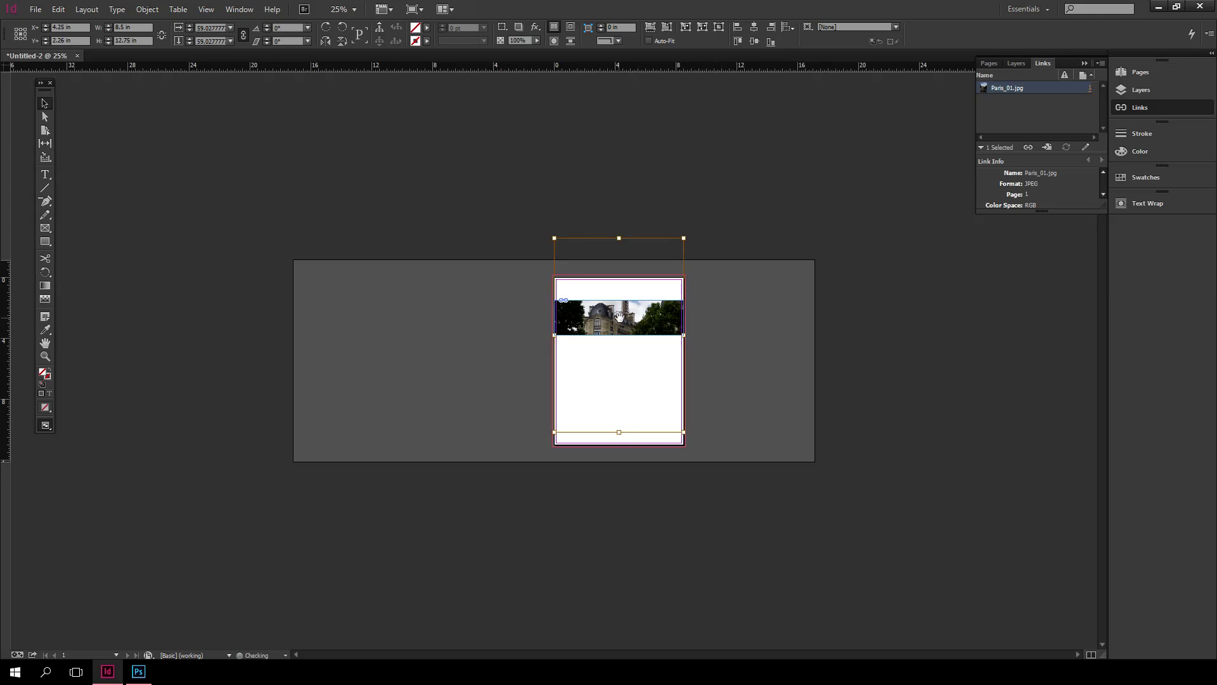
Zoom to 100% and deselect everything to view the Paris banner.
key(ctrl+1)
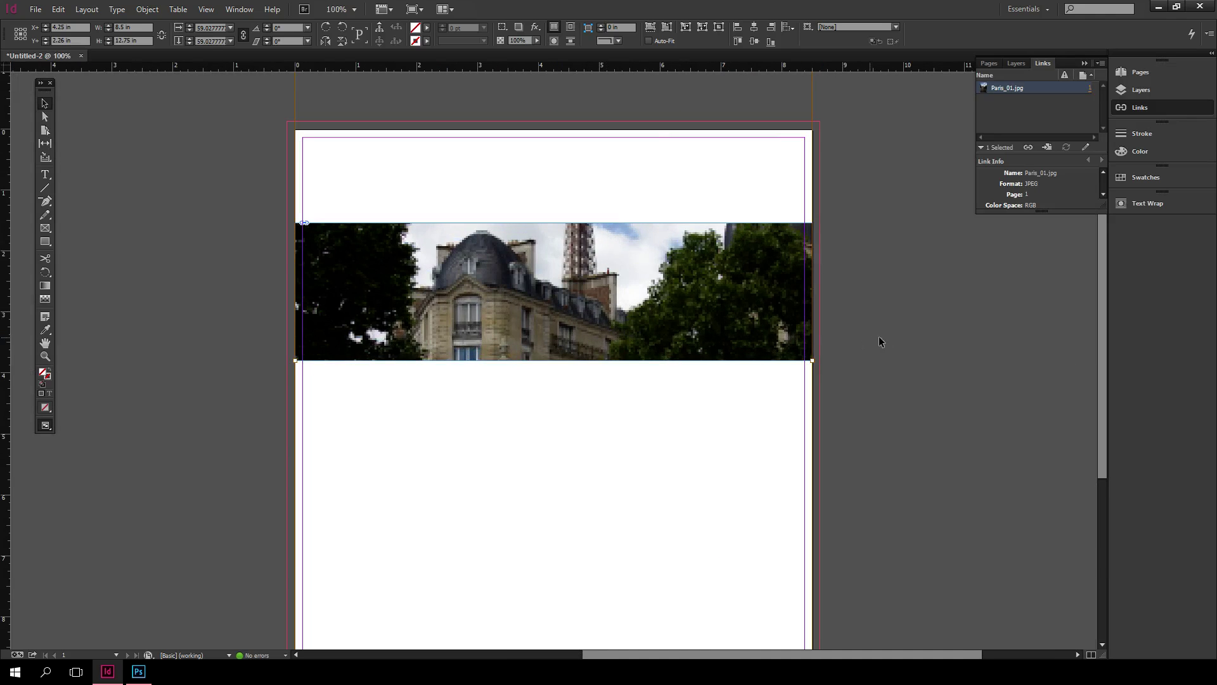
click(868, 318)
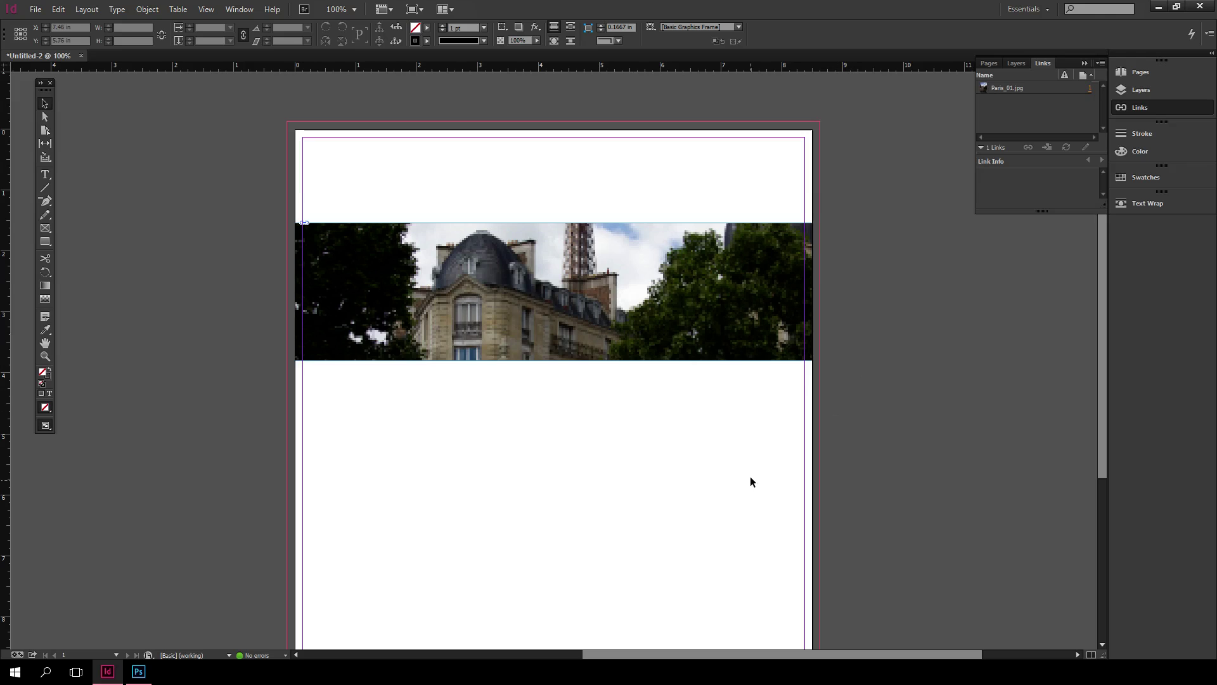
Resize the photo frame from its bottom-right corner to 8.5 × 2.62 in.
click(726, 322)
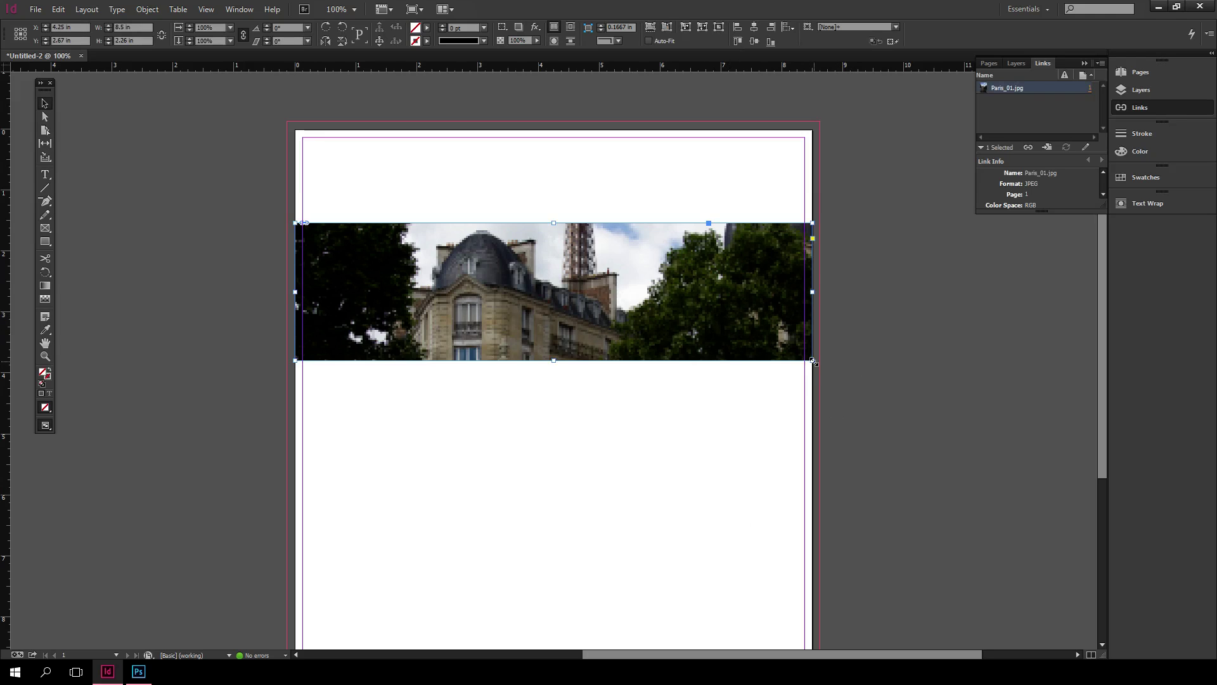
drag(813, 362, 702, 523)
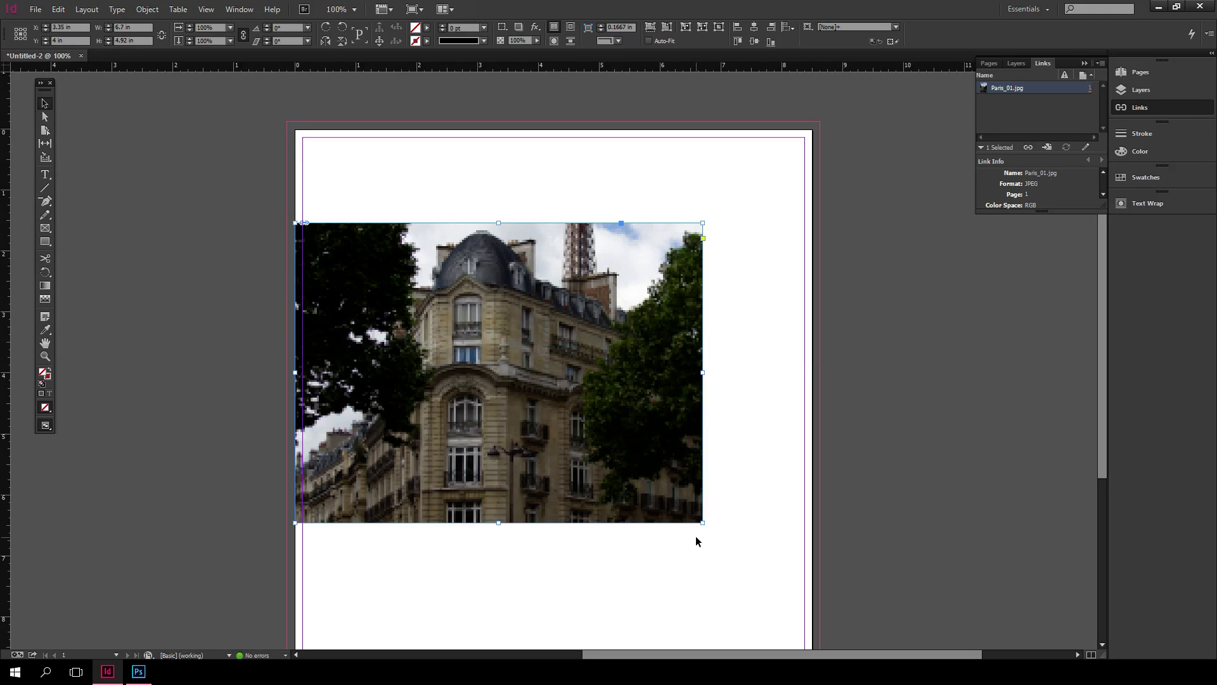
drag(702, 523, 812, 382)
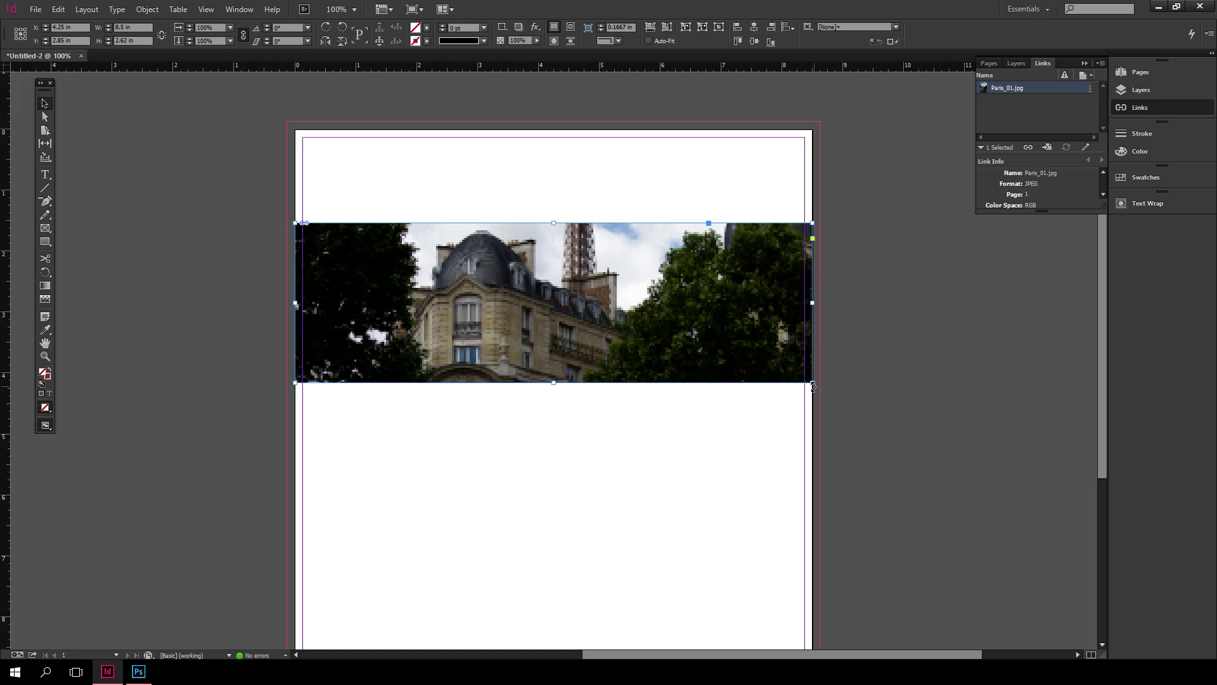
Settle the photo frame at about 7.84 × 3.52 in, then deselect it.
mouse_move(813, 386)
mouse_down()
mouse_move(719, 342)
mouse_move(823, 394)
mouse_move(812, 390)
mouse_up()
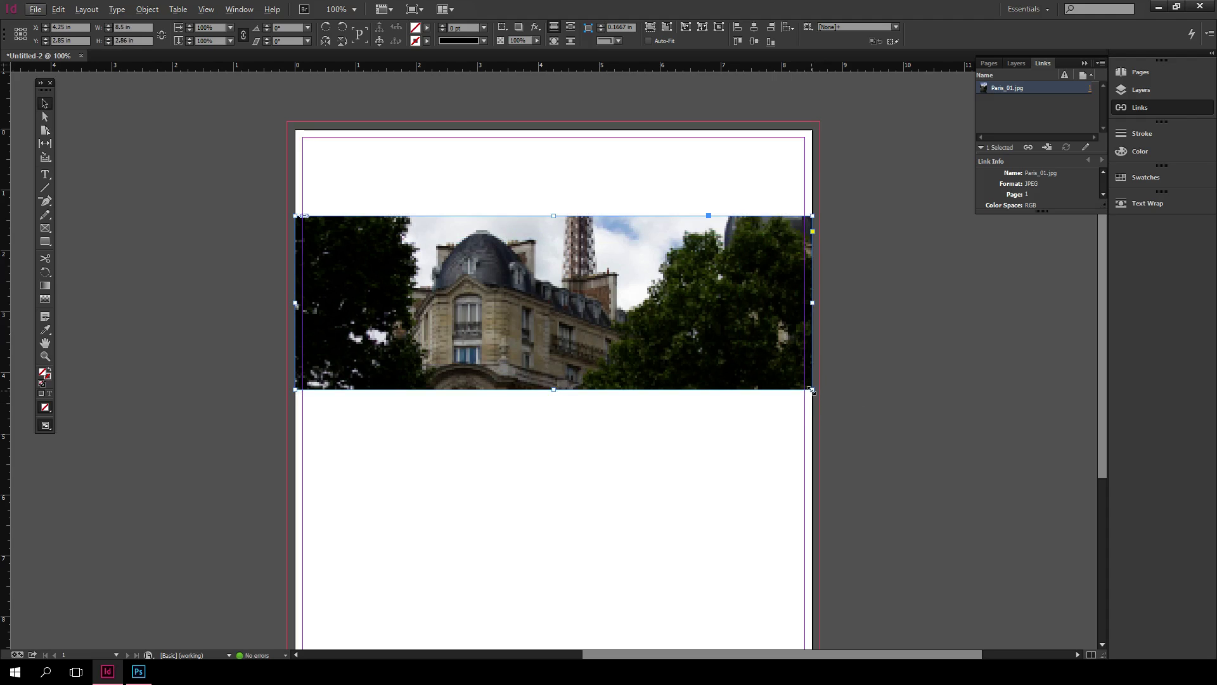
drag(812, 389, 786, 392)
key(ctrl+z)
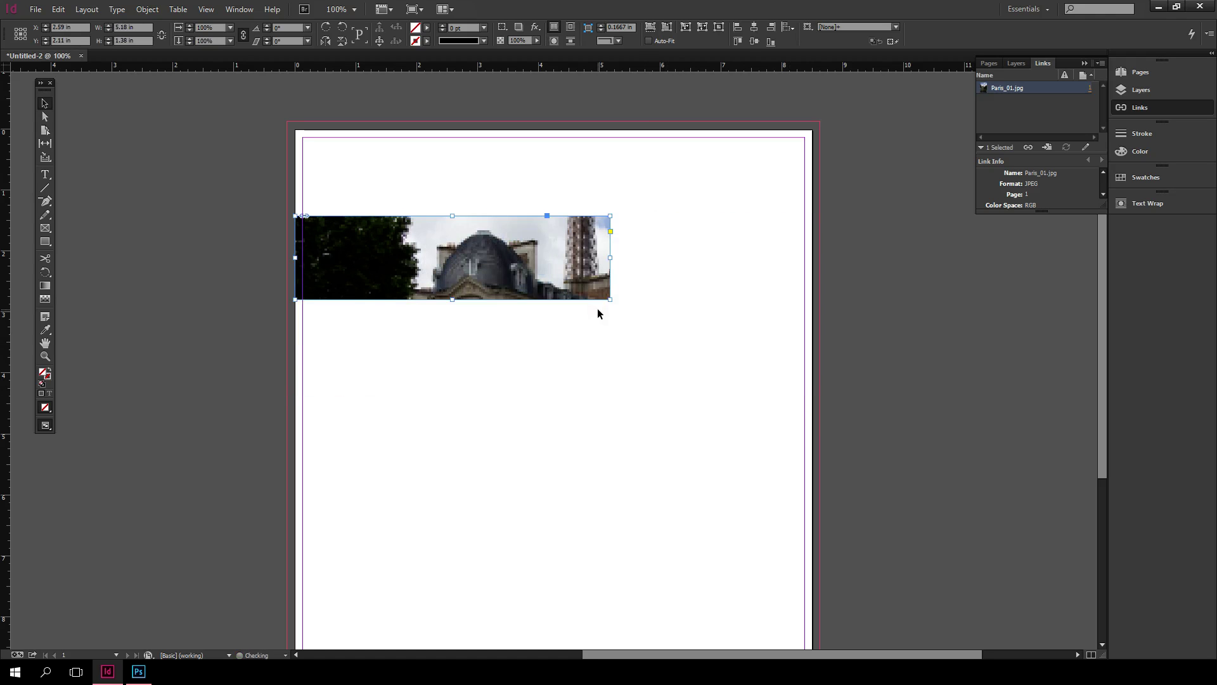
key(ctrl+z)
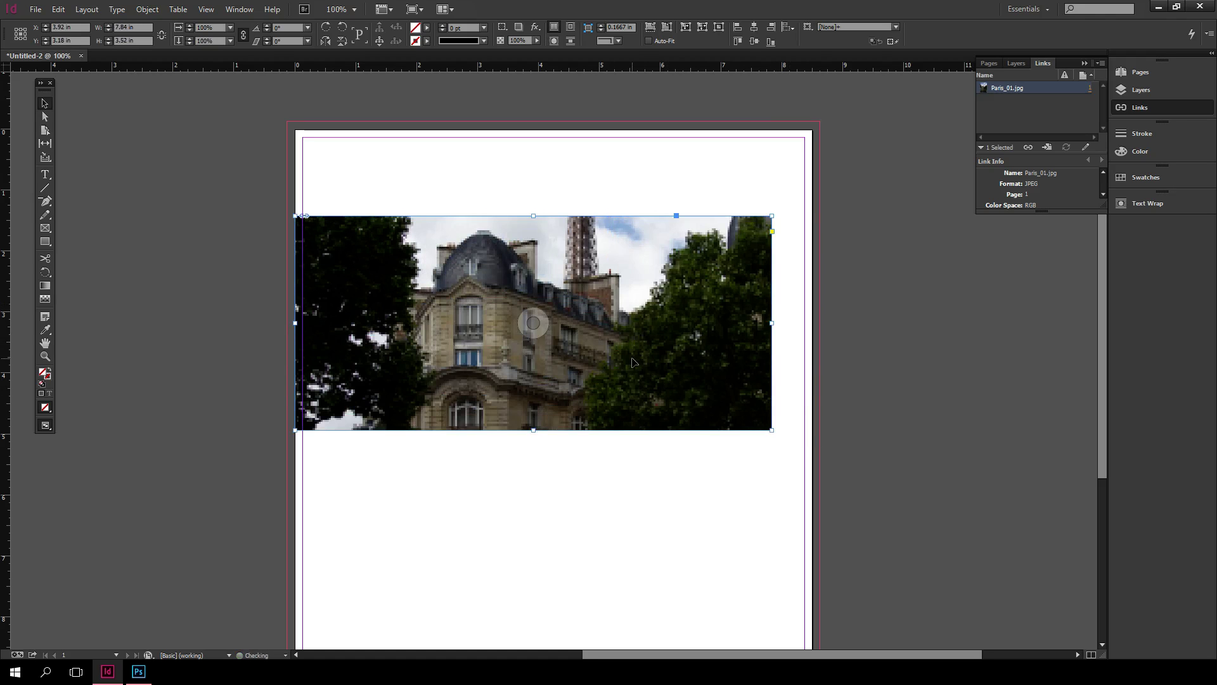
double_click(633, 362)
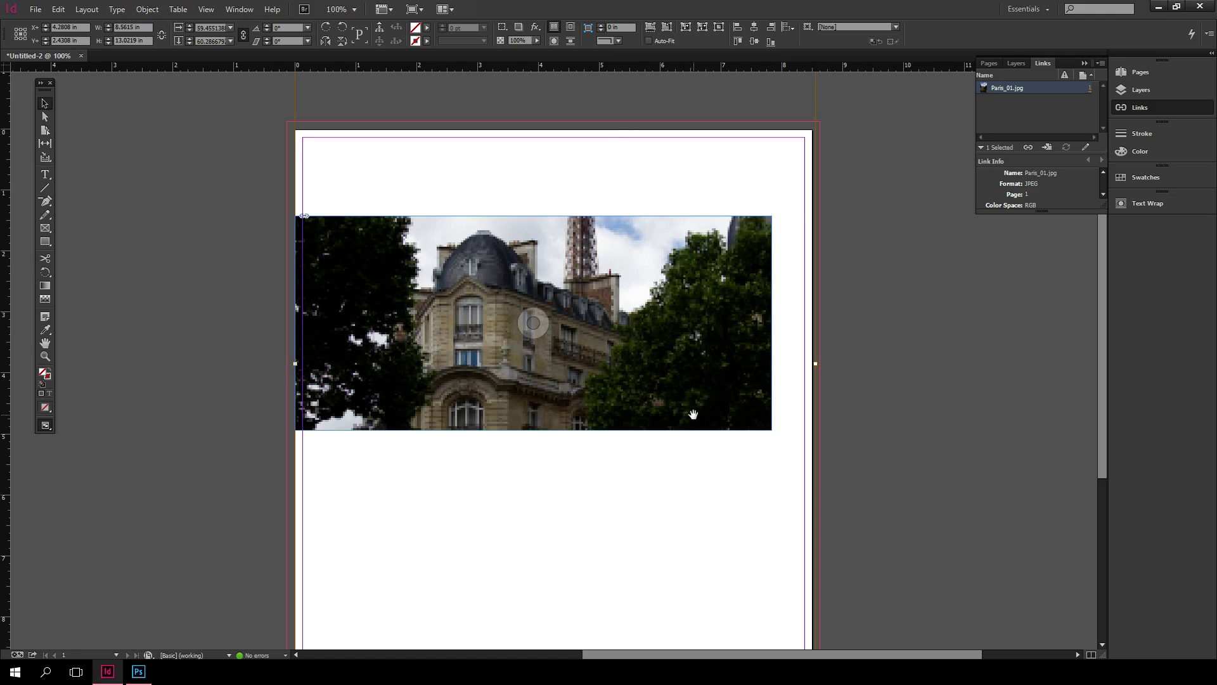
click(890, 354)
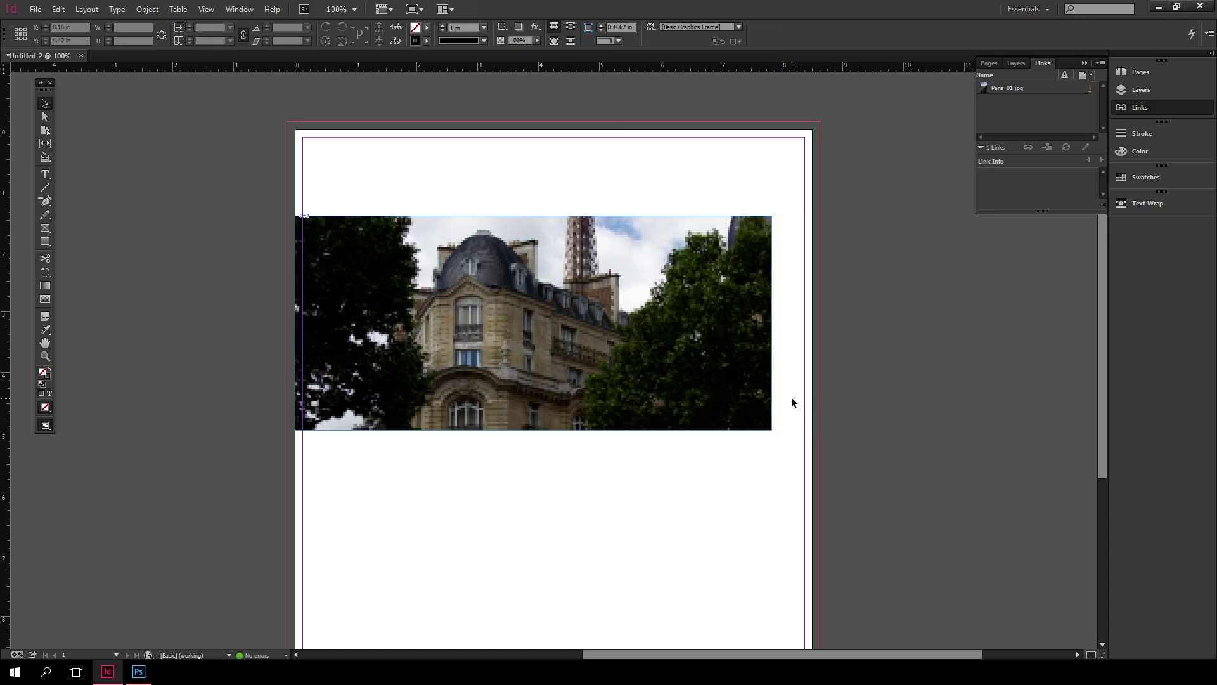
scroll(569, 395, up, 4)
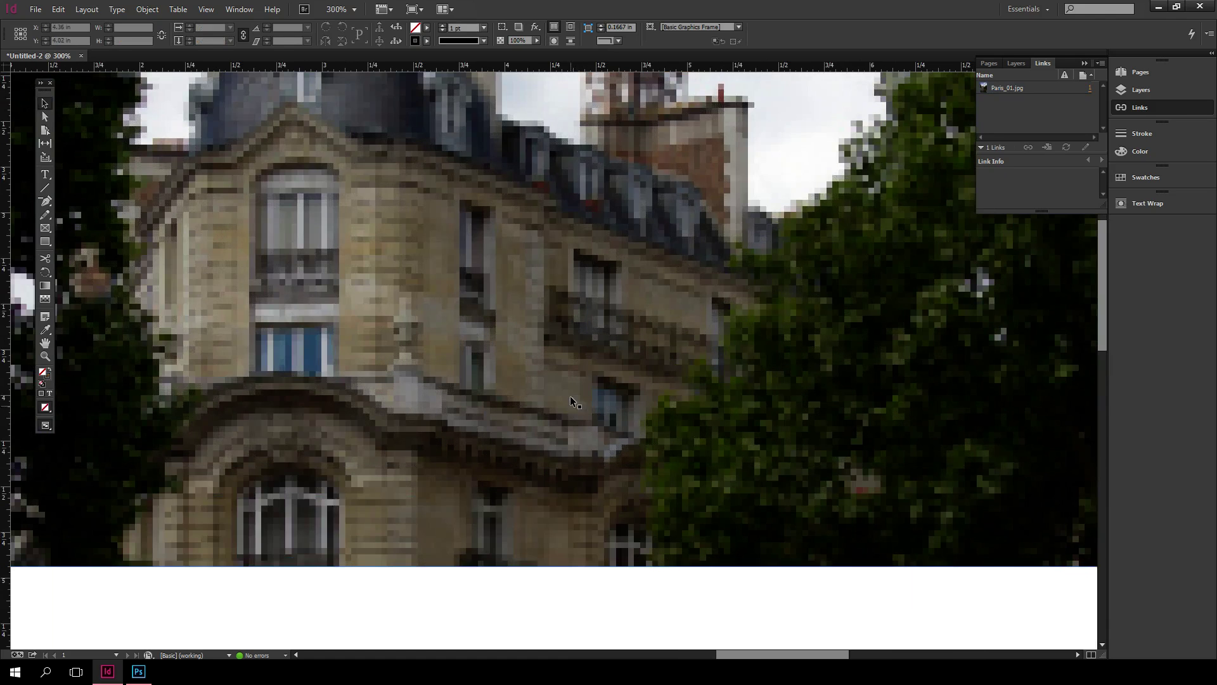
drag(366, 239, 513, 353)
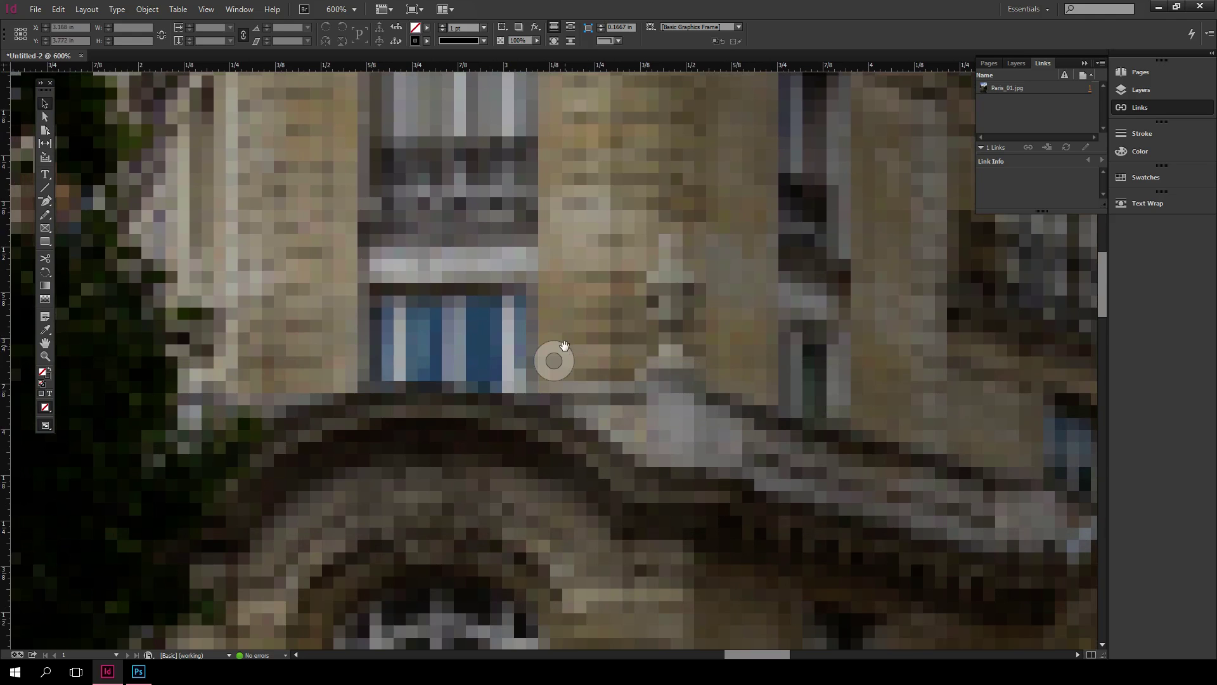
scroll(564, 344, down, 5)
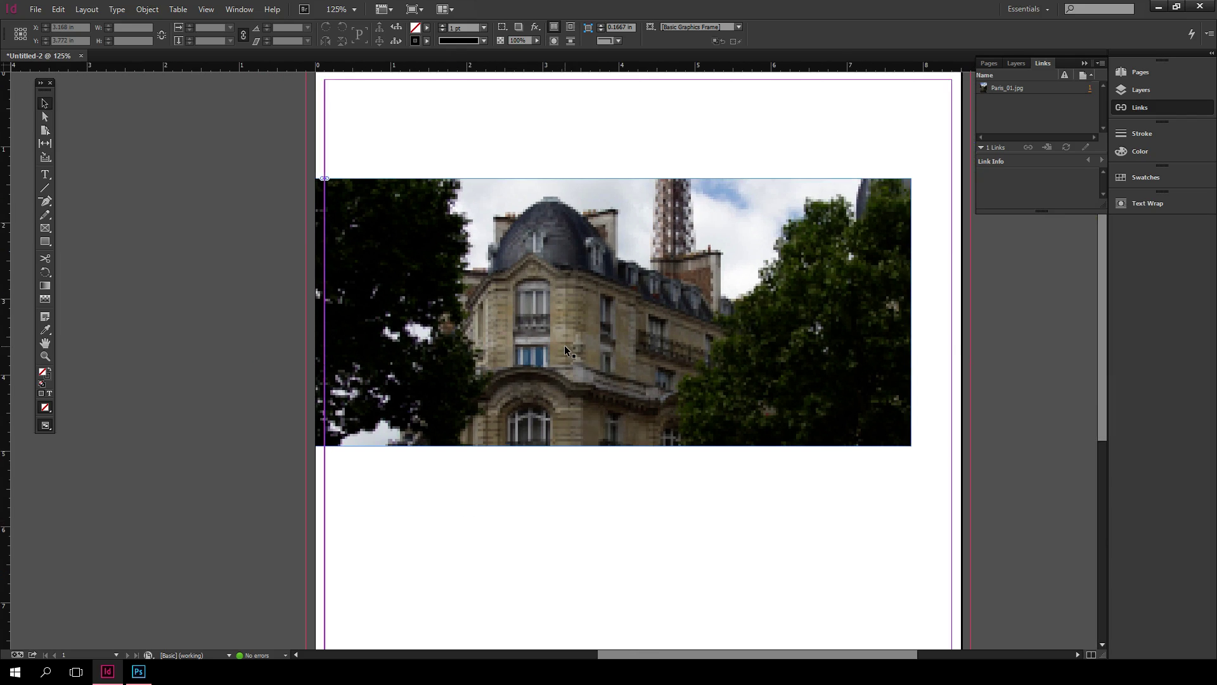
scroll(564, 345, down, 1)
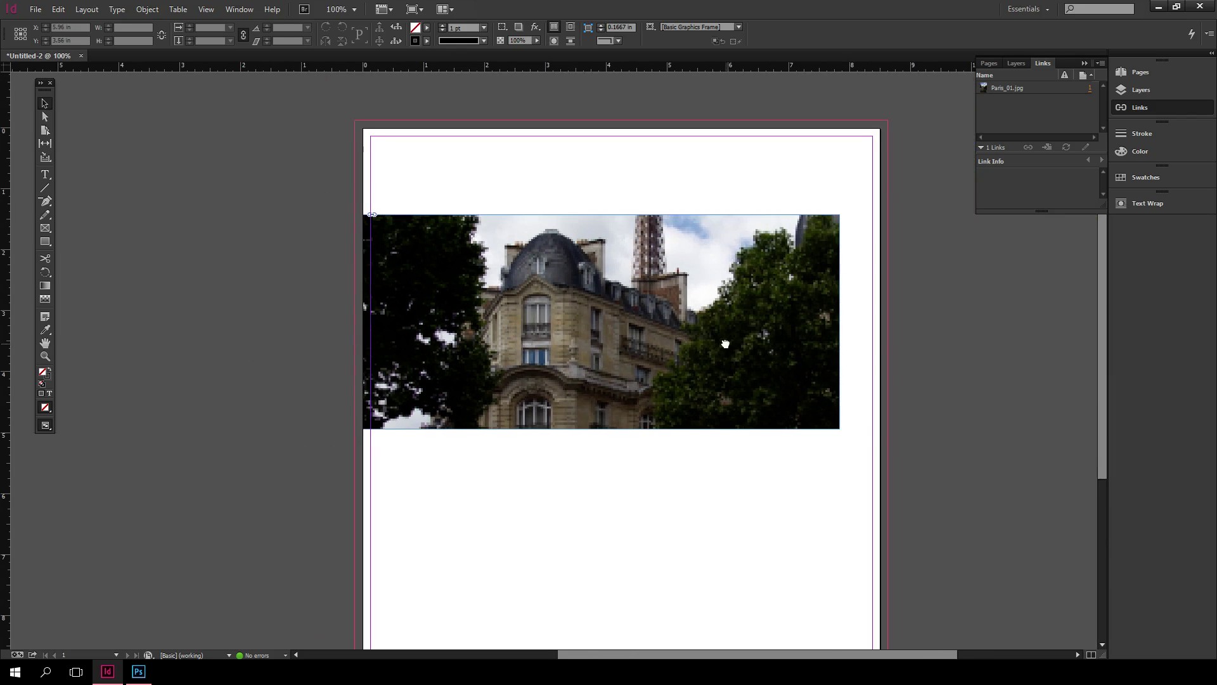
drag(729, 345, 628, 355)
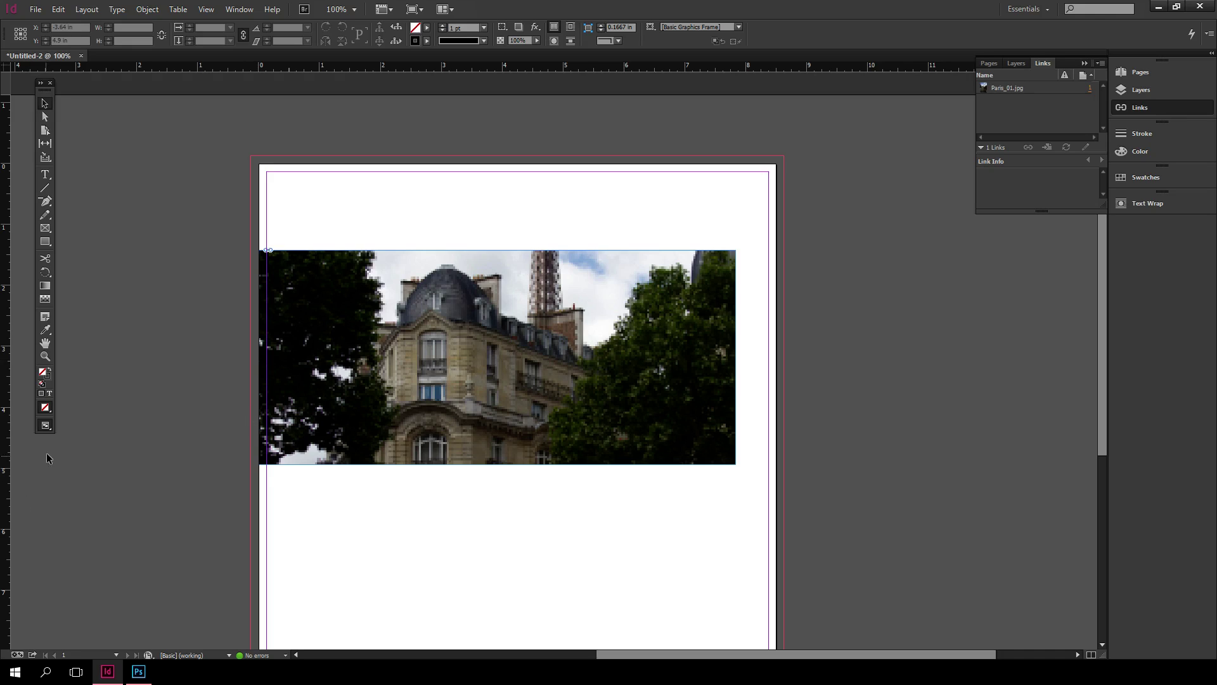
Move the floating toolbox nearer the page and switch to Presentation screen mode.
click(45, 426)
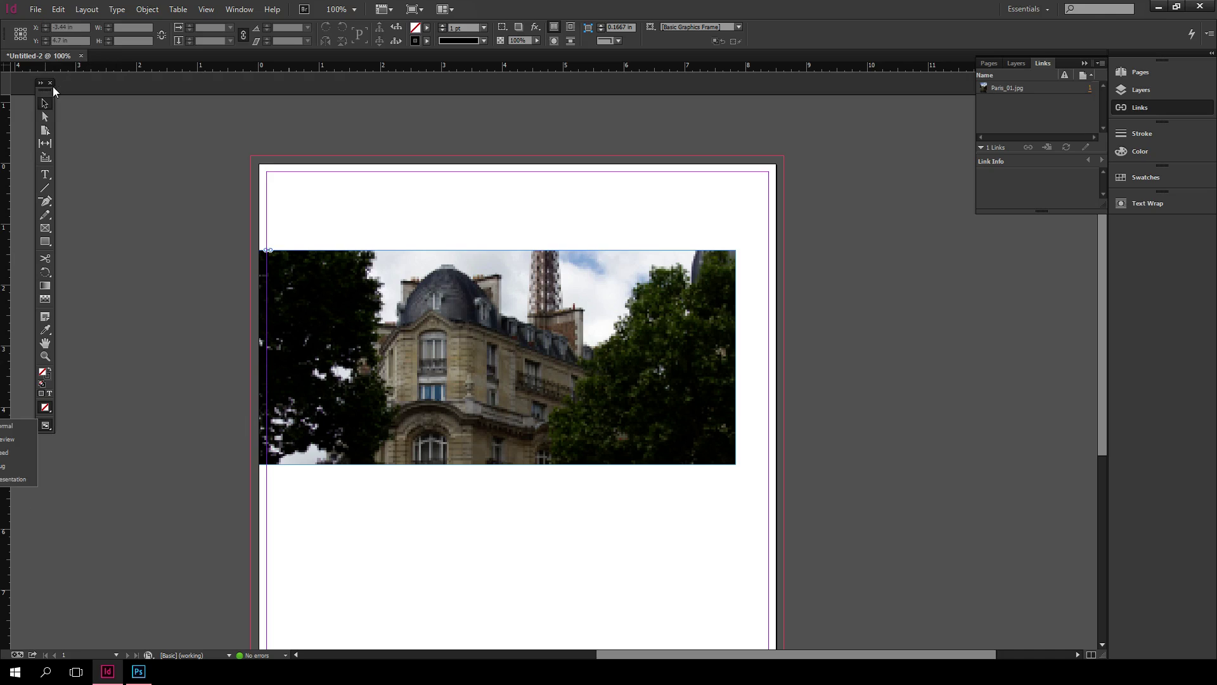
click(83, 97)
drag(50, 95, 189, 114)
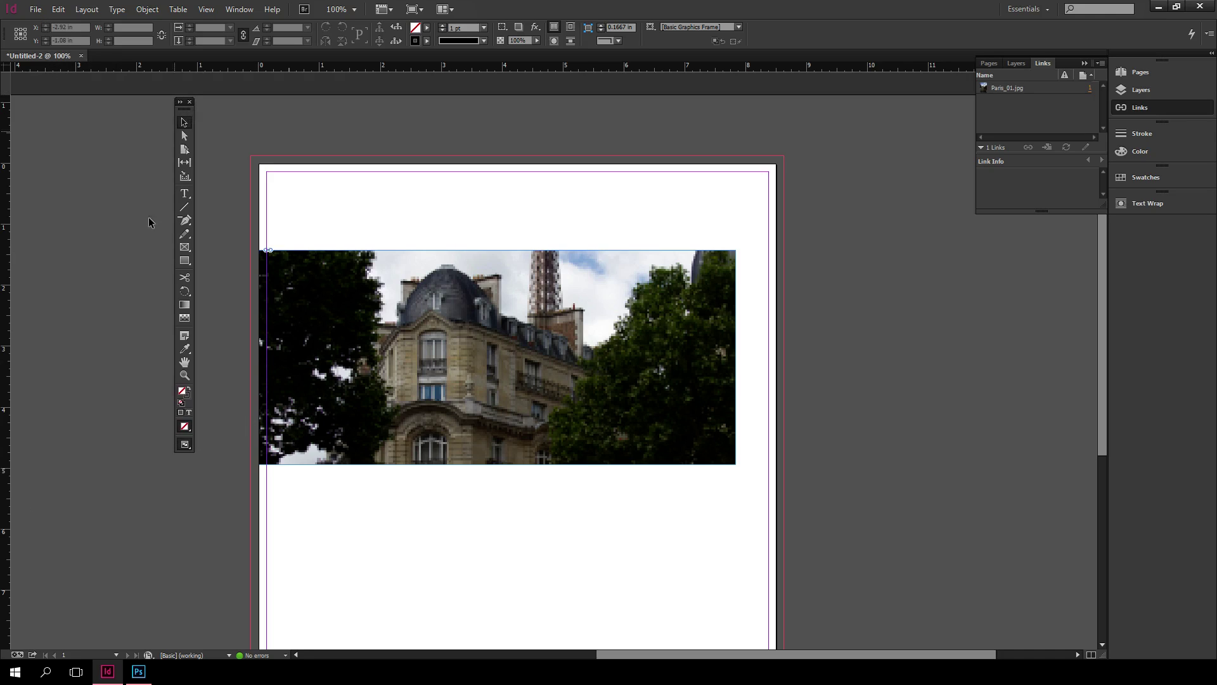
click(185, 446)
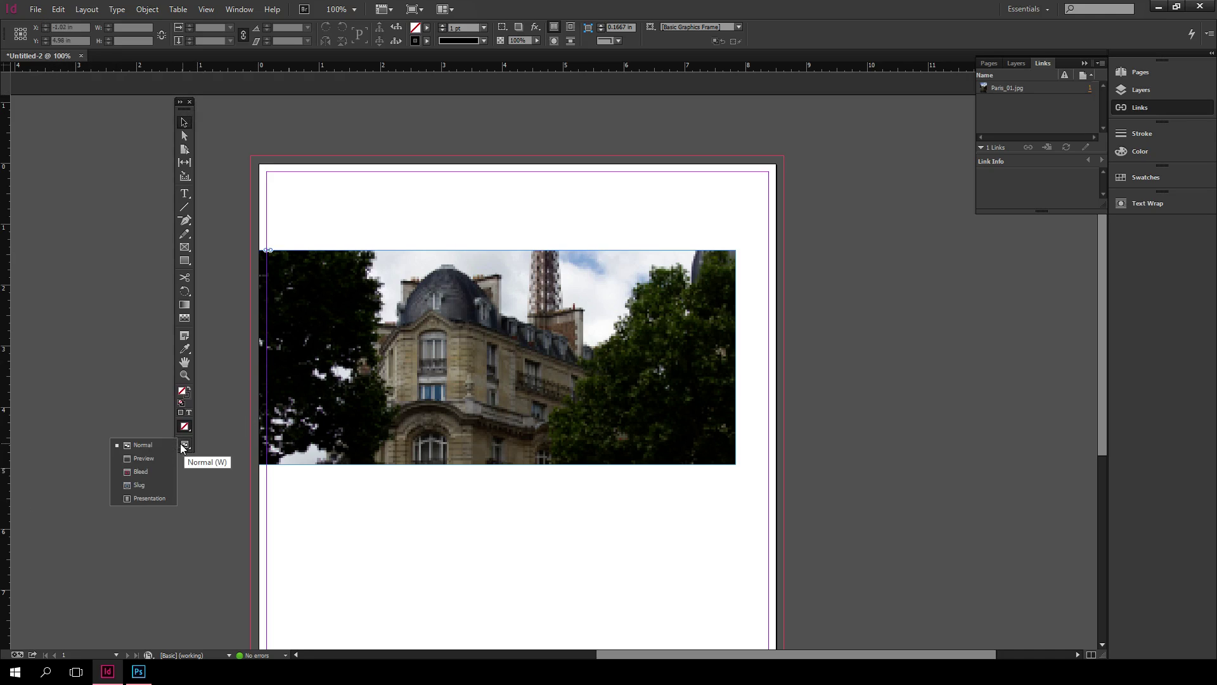
click(150, 499)
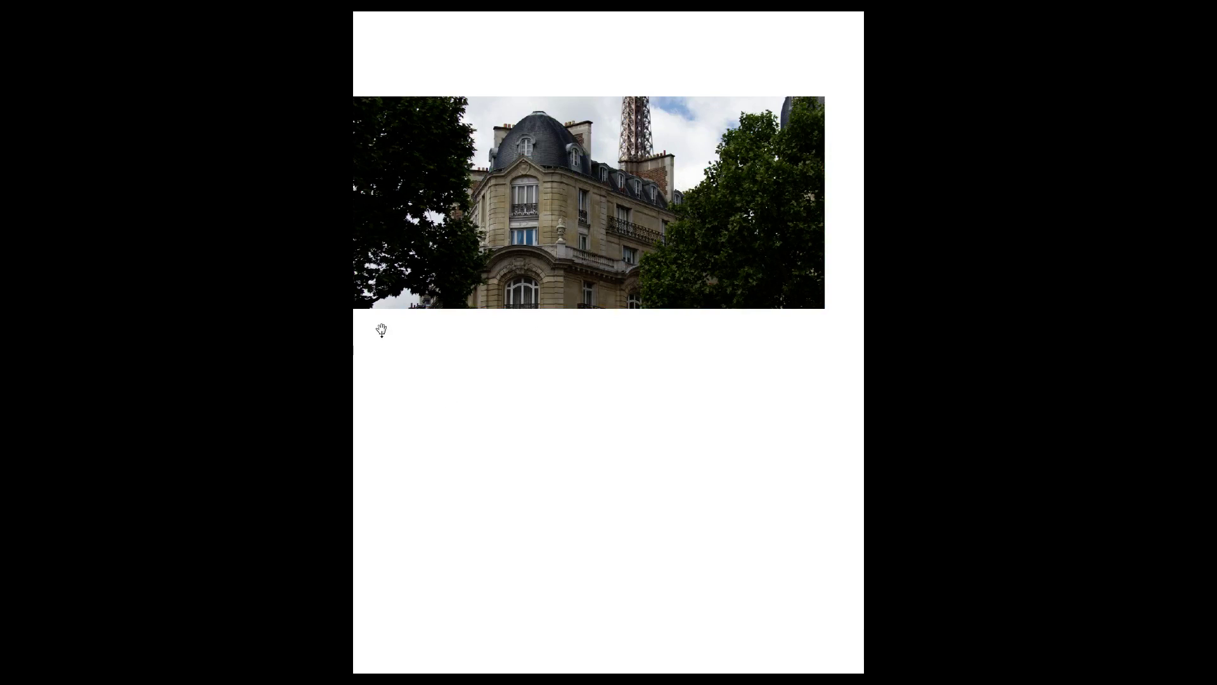
Exit Presentation mode and move the photo frame up against the page's right edge.
key(Escape)
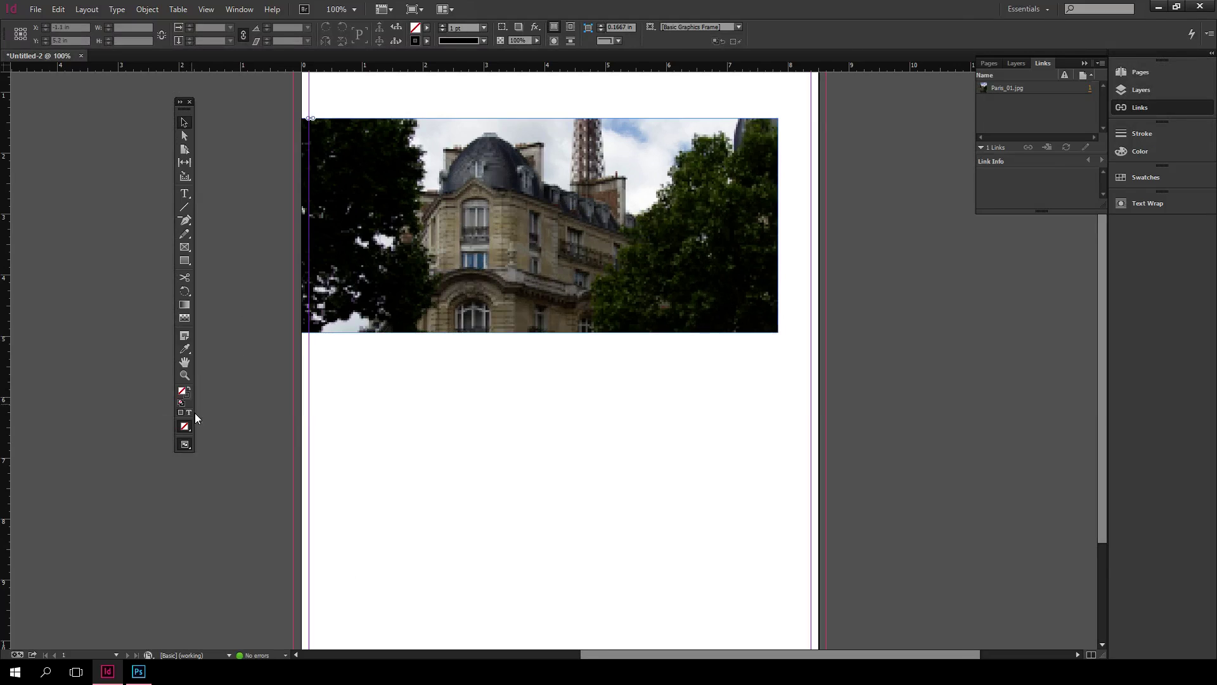
click(188, 443)
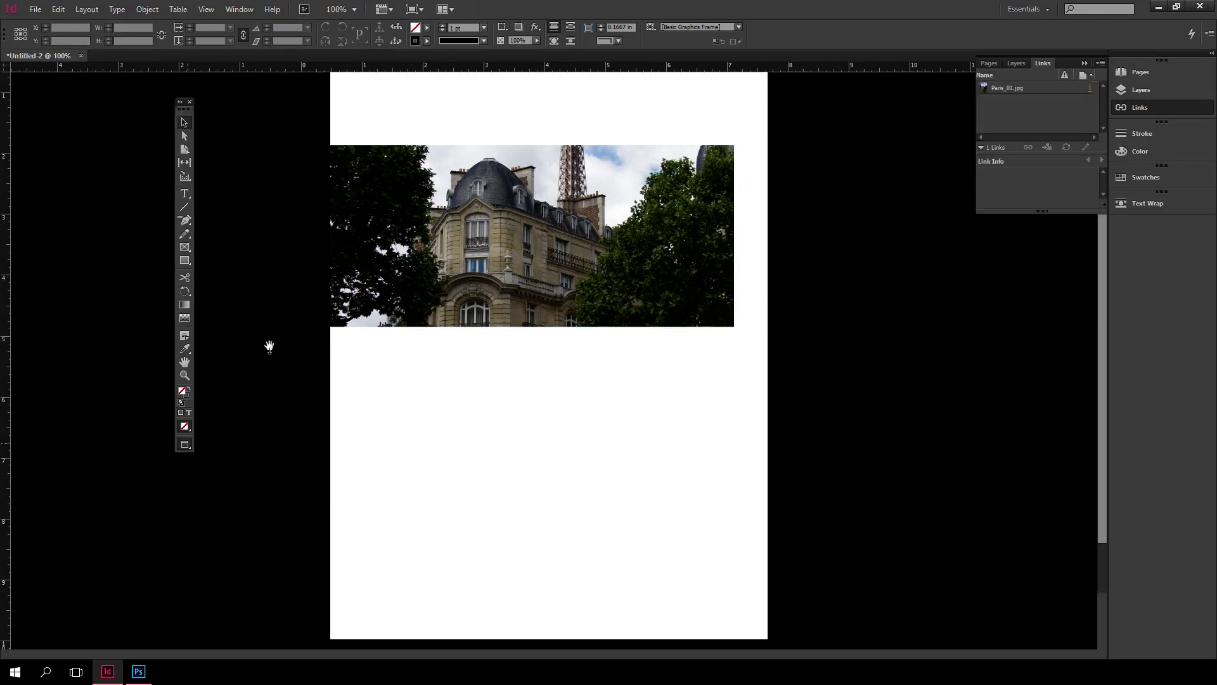
drag(483, 235, 526, 165)
Draw a triangular polygon frame, about 3.49 by 3.02 in, below the Paris photo.
click(185, 246)
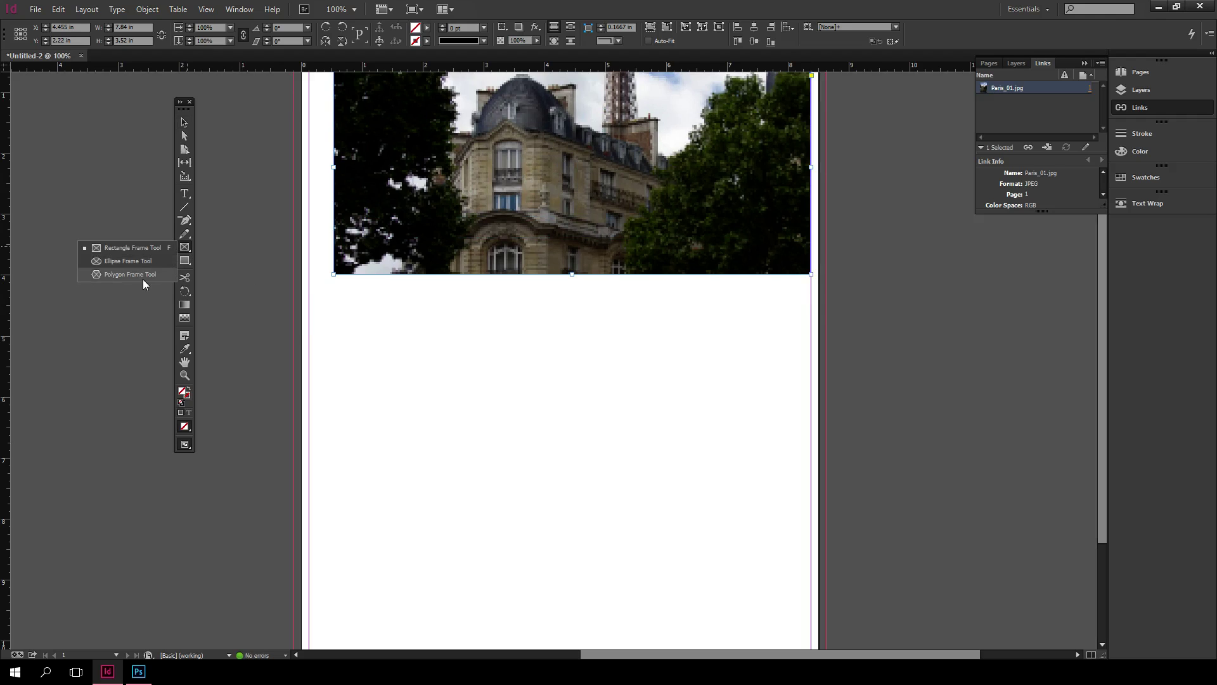
click(143, 279)
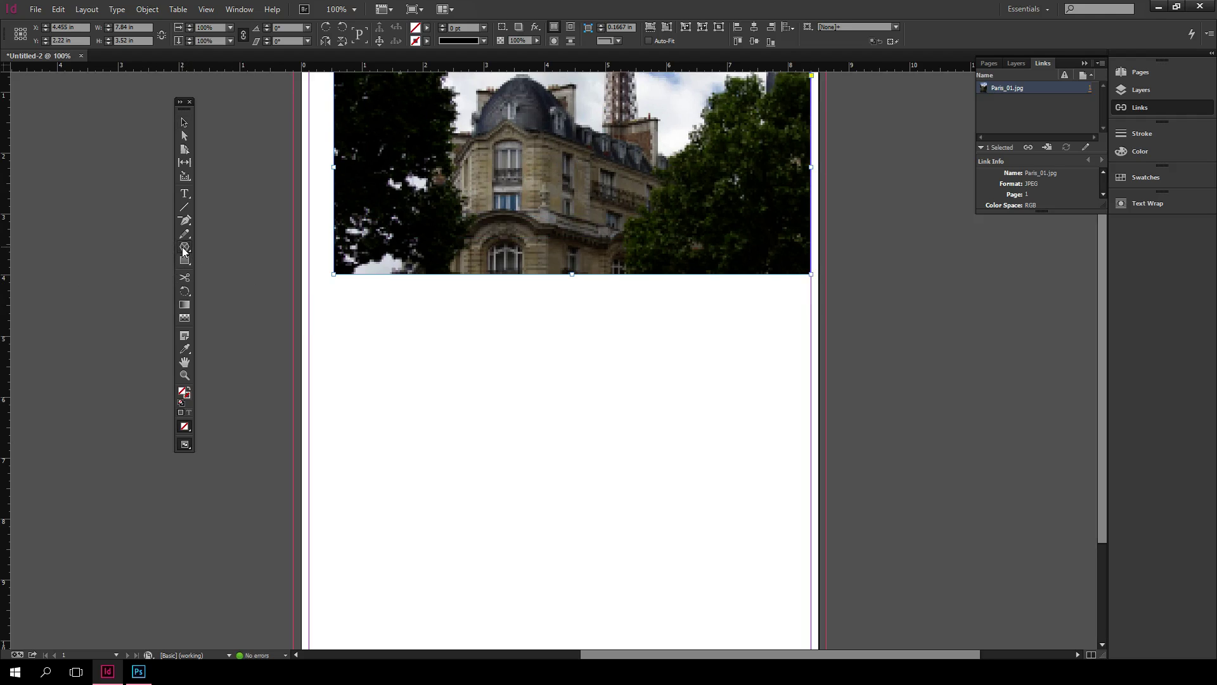
drag(440, 348, 750, 529)
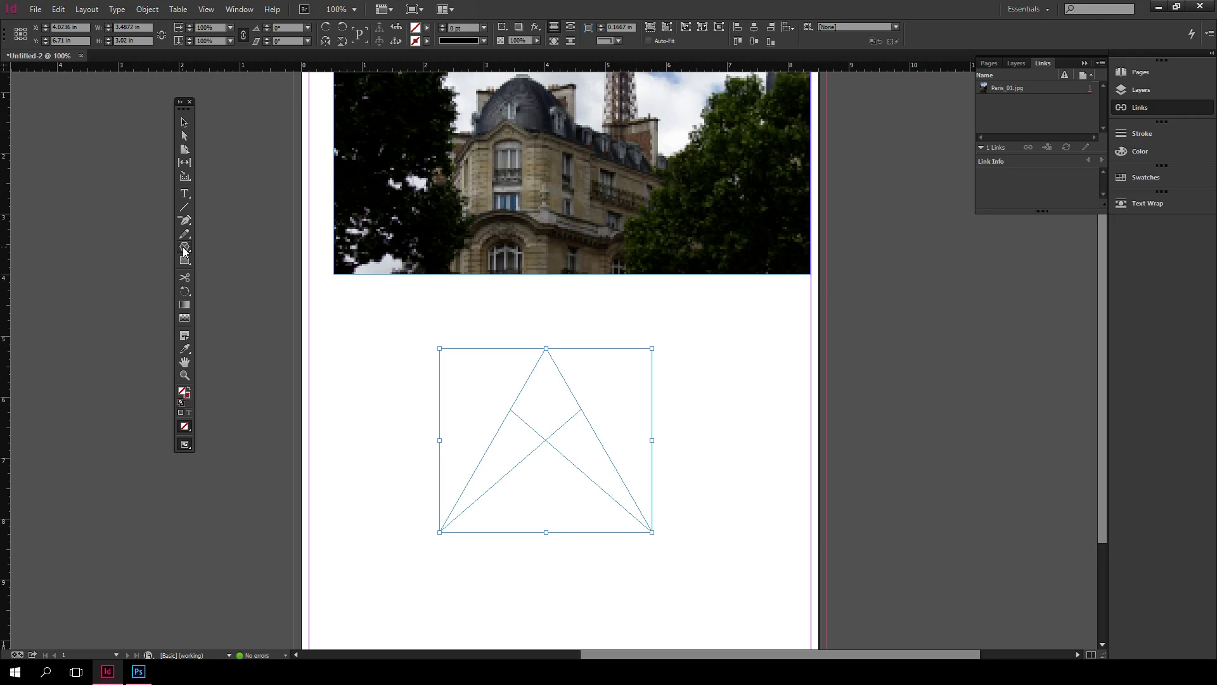
Set the polygon frame to 10 sides, then draw a second decagon overlapping the page's left edge.
double_click(184, 252)
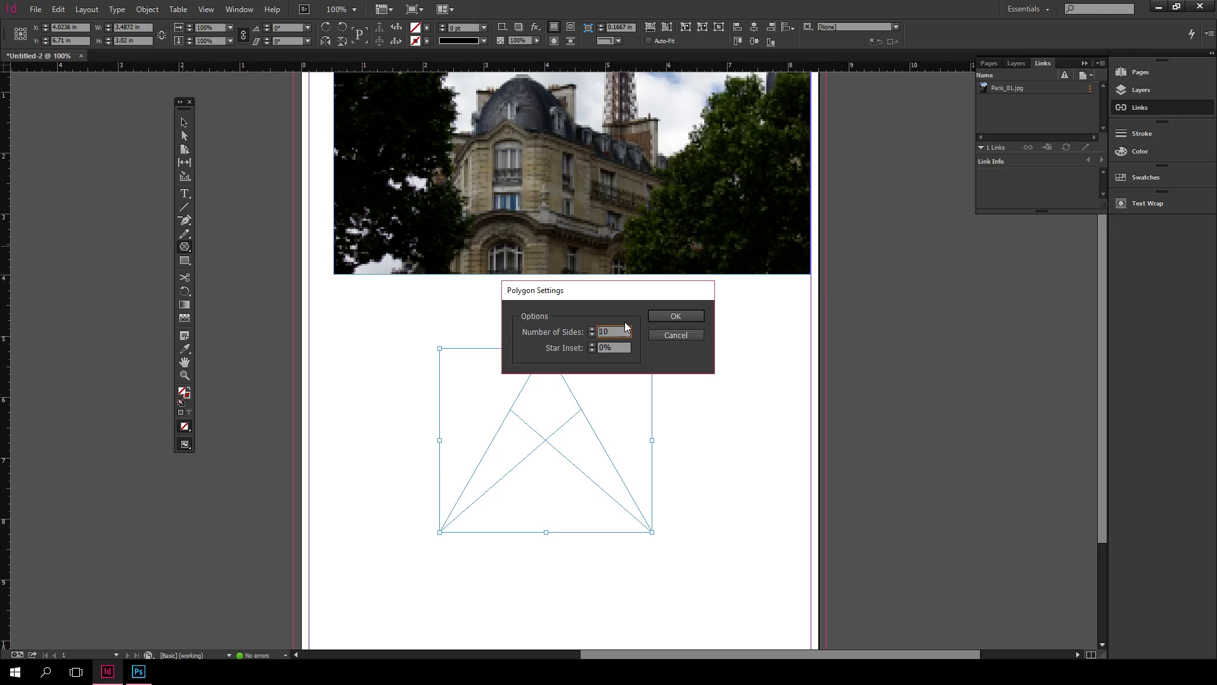
click(676, 316)
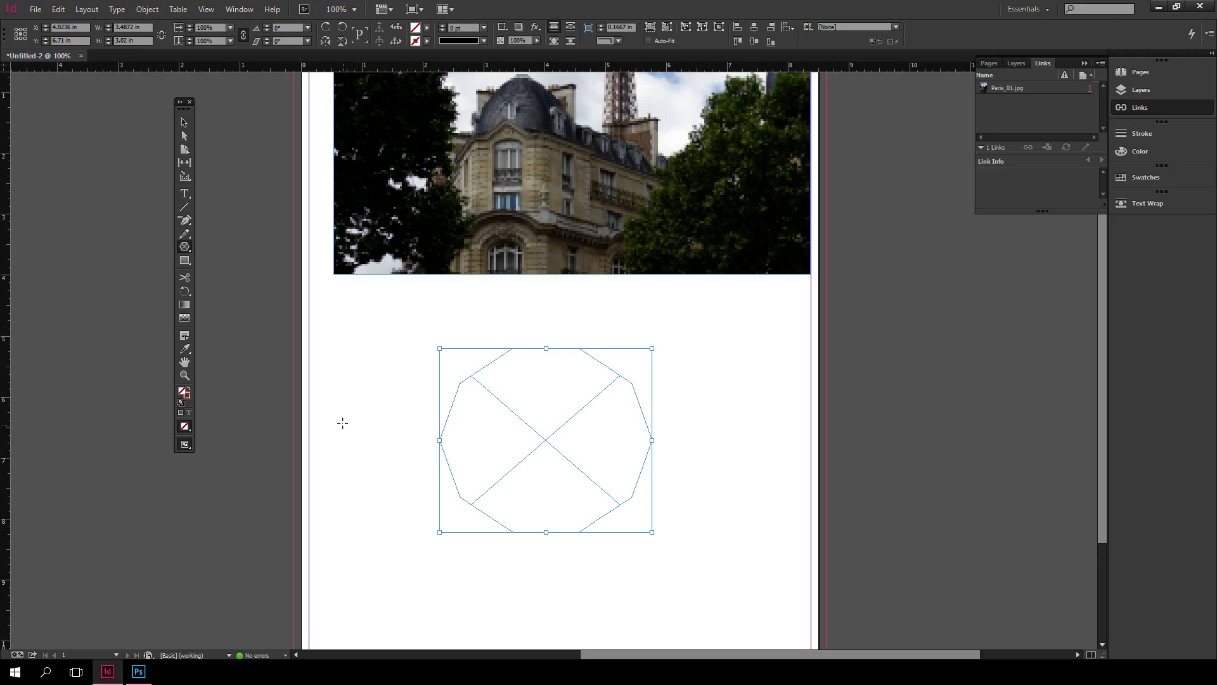
drag(234, 353, 437, 547)
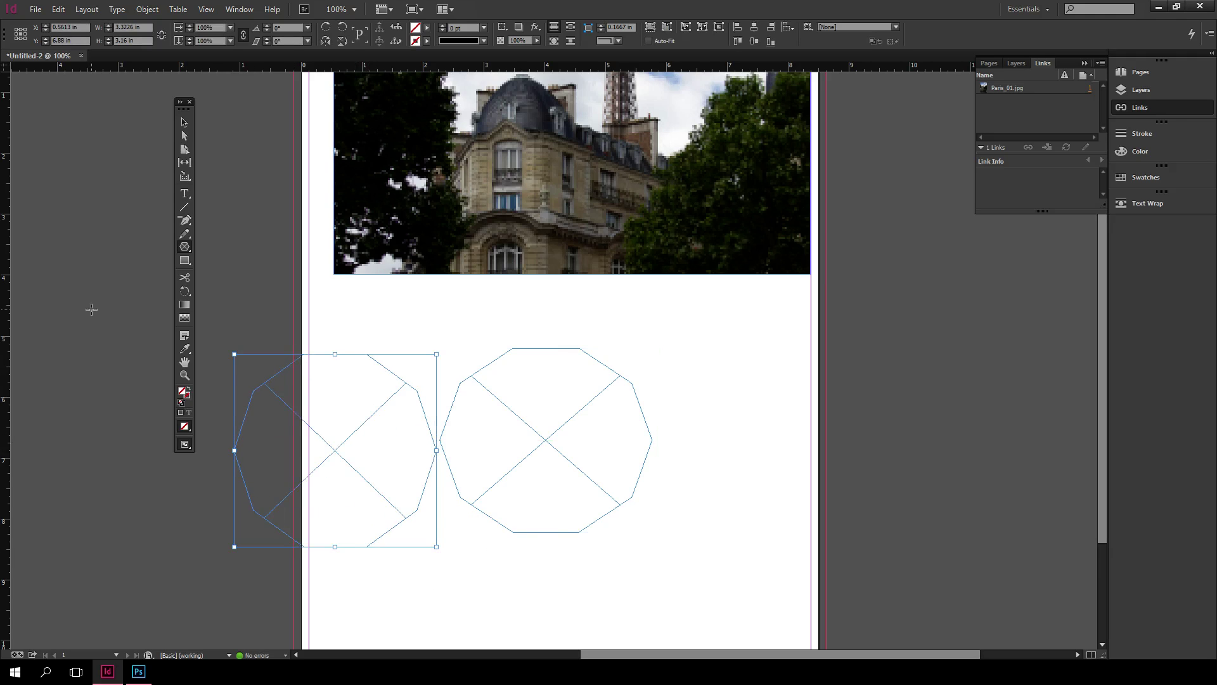
click(186, 261)
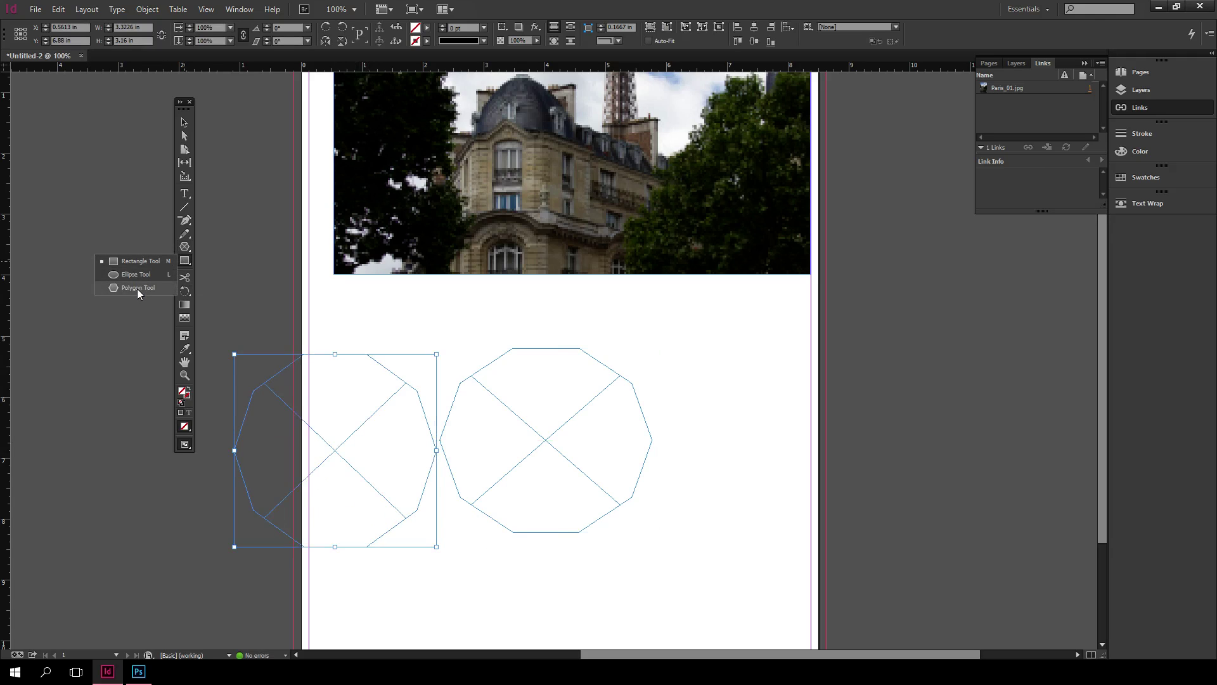
click(188, 264)
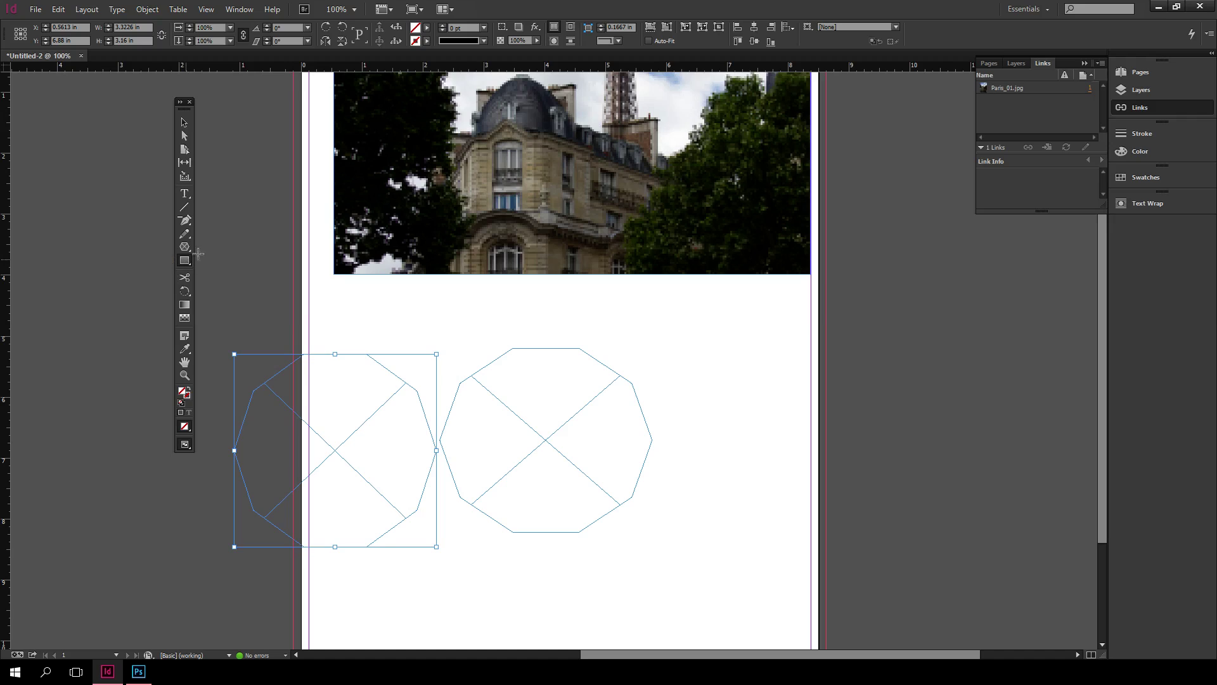